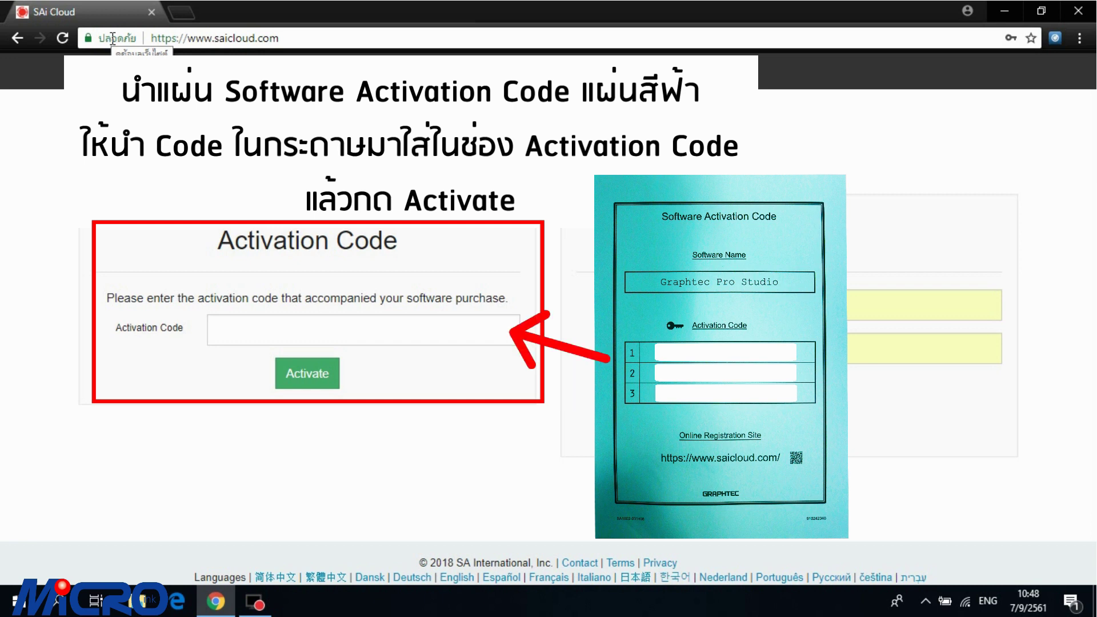
Step: Submit the blue-card activation code for Graphtec Pro Studio in SAi Cloud
left_click(326, 374)
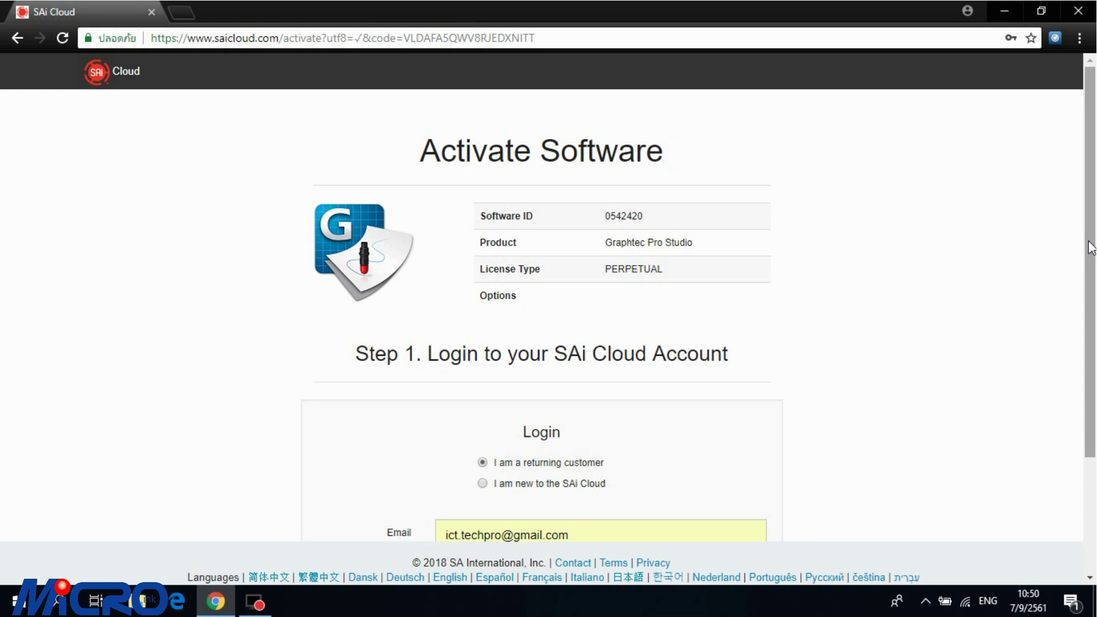
Step: Start a new SAi Cloud account and enter an e-mail address for it
left_click_drag(1089, 238, 1092, 336)
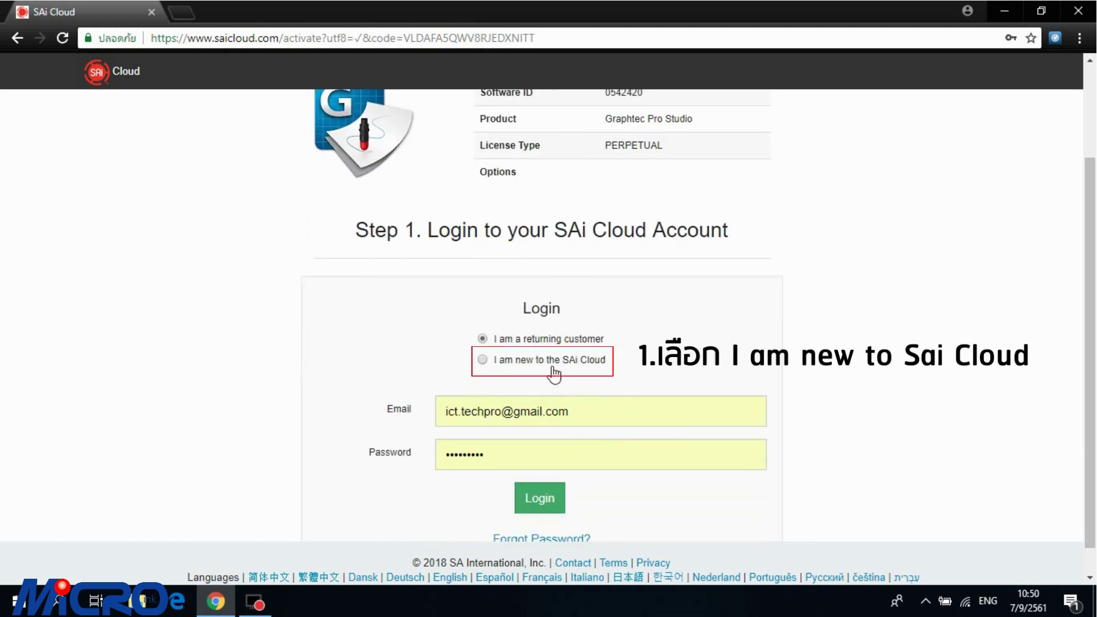
left_click(553, 371)
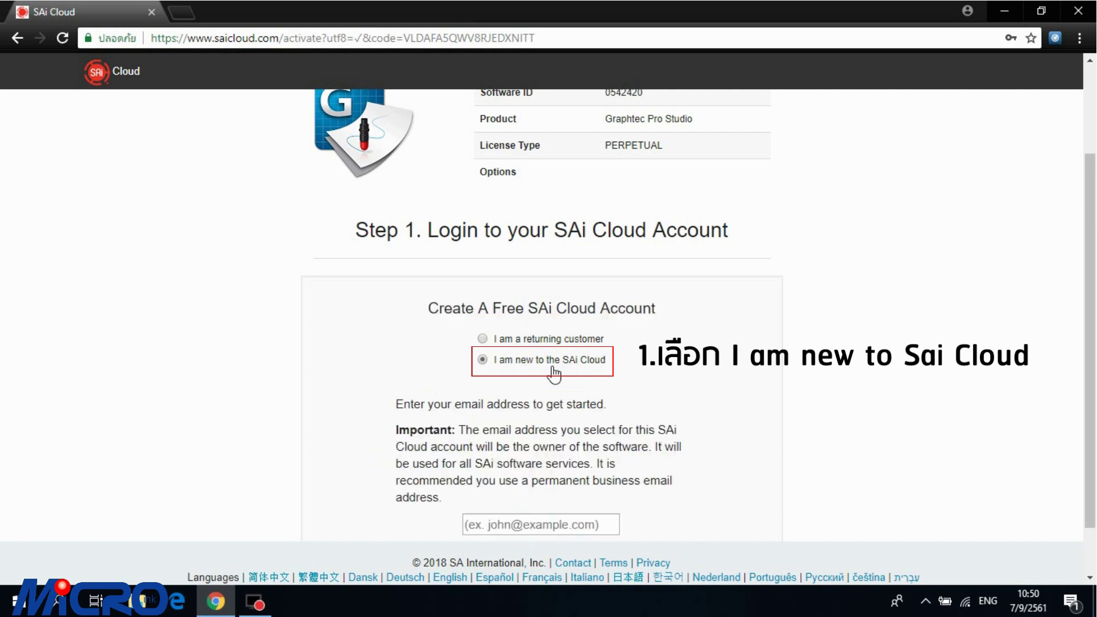
left_click(542, 523)
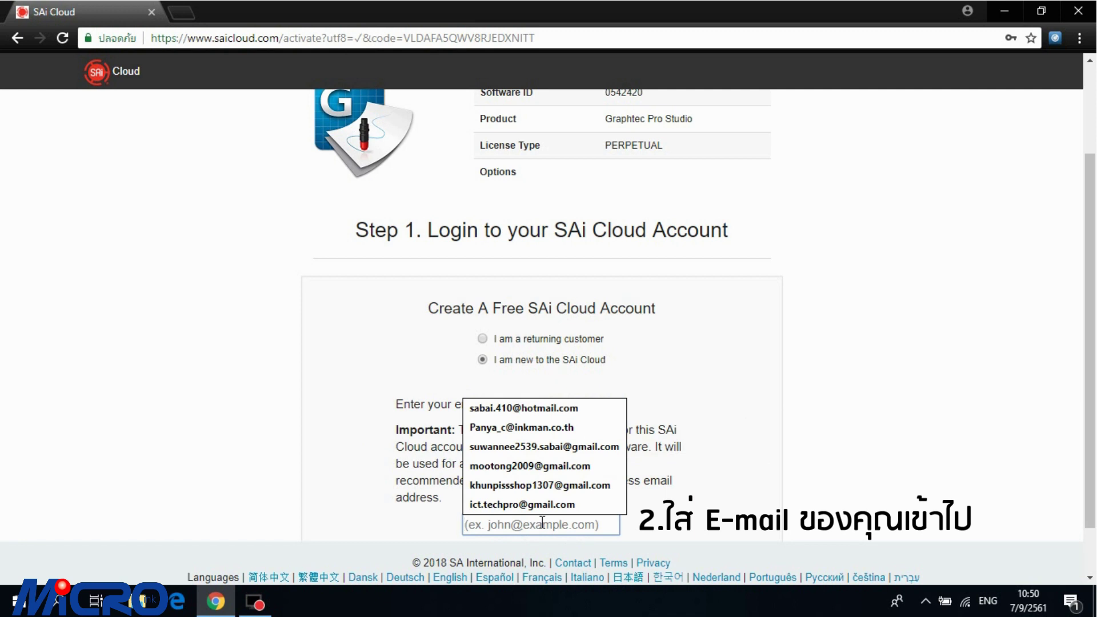
left_click(286, 239)
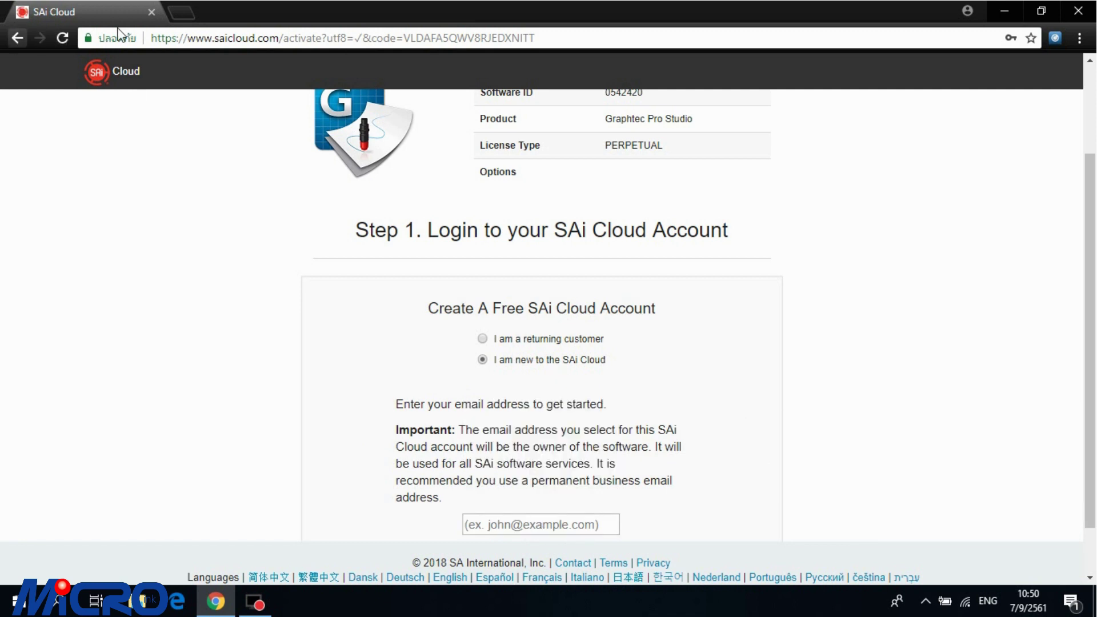
Step: Go back to the welcome page and log in with the account e-mail and password
left_click(15, 42)
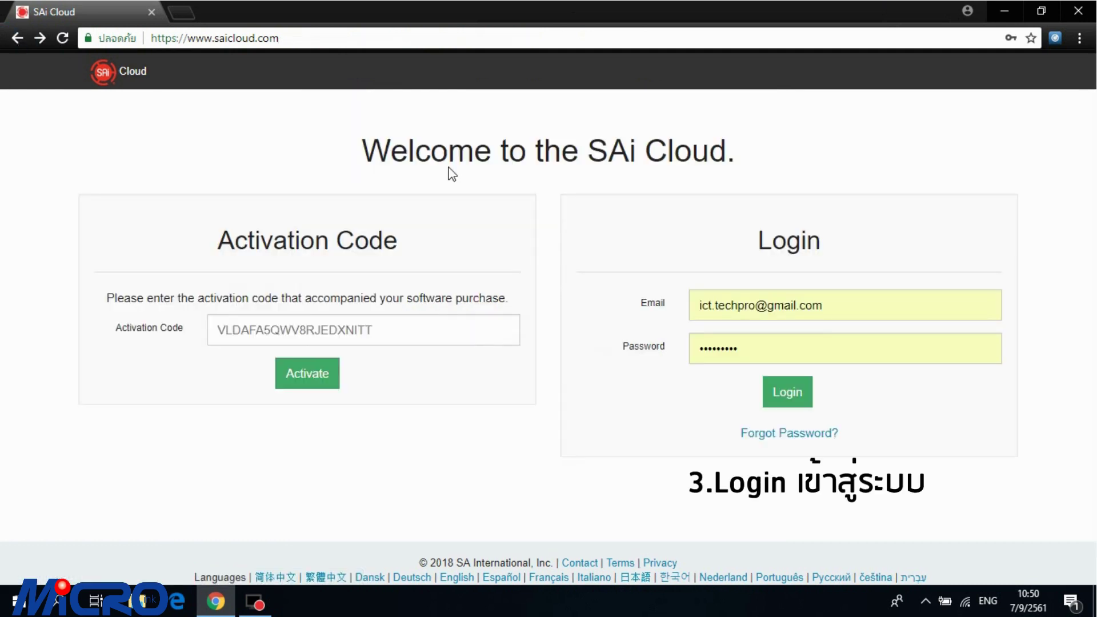
left_click(851, 300)
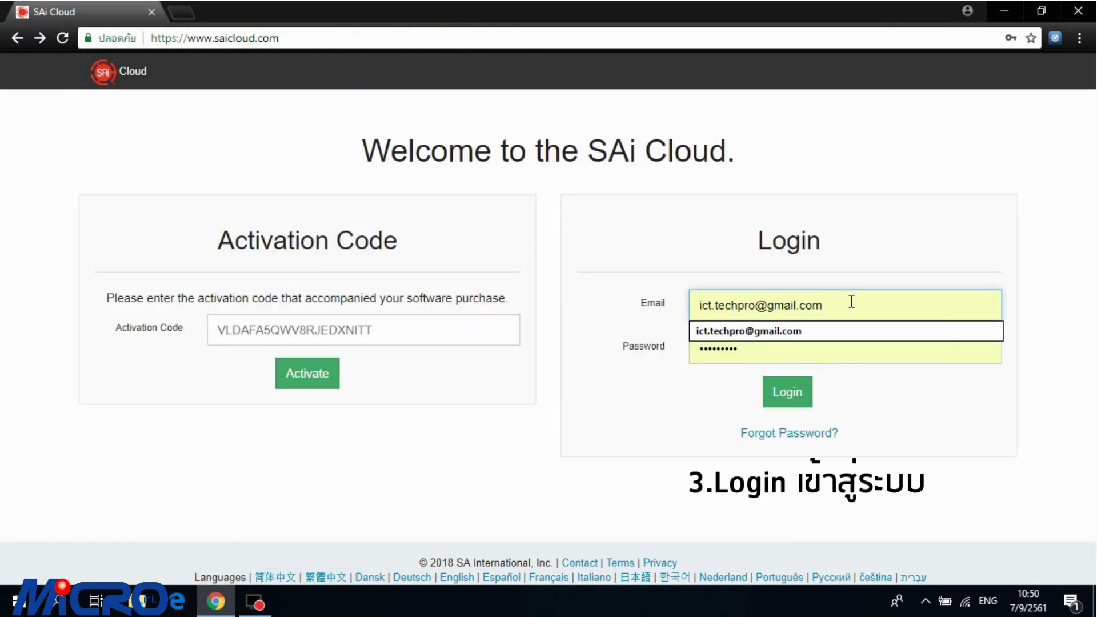
left_click(791, 391)
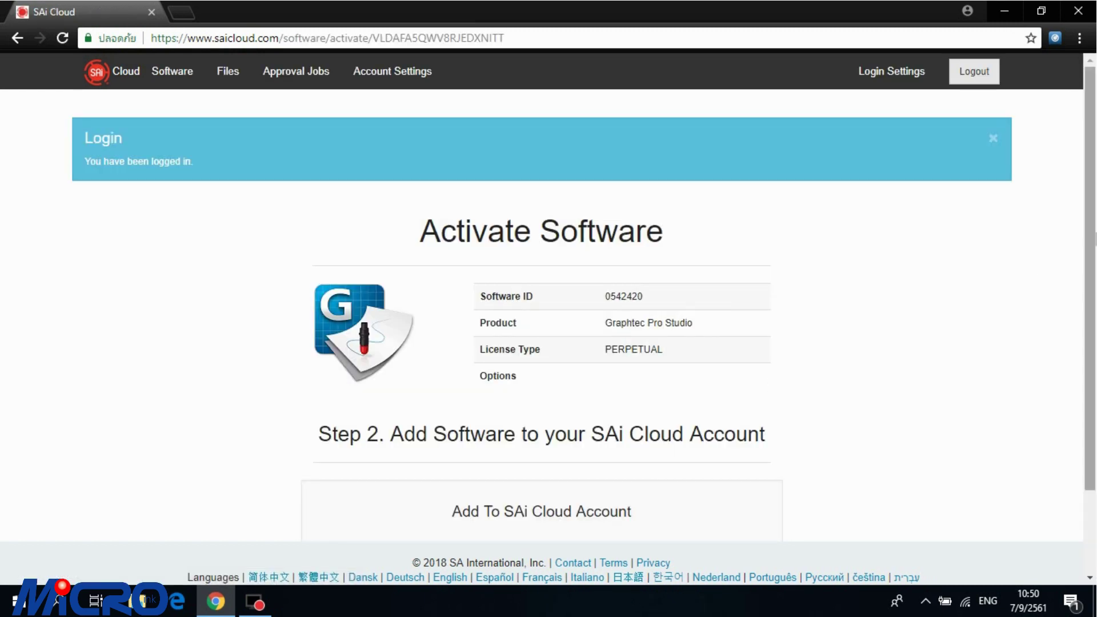
Step: Add Graphtec Pro Studio to the account using Activate Now under Add To SAi Cloud Account
scroll(1085, 243, "down", 2)
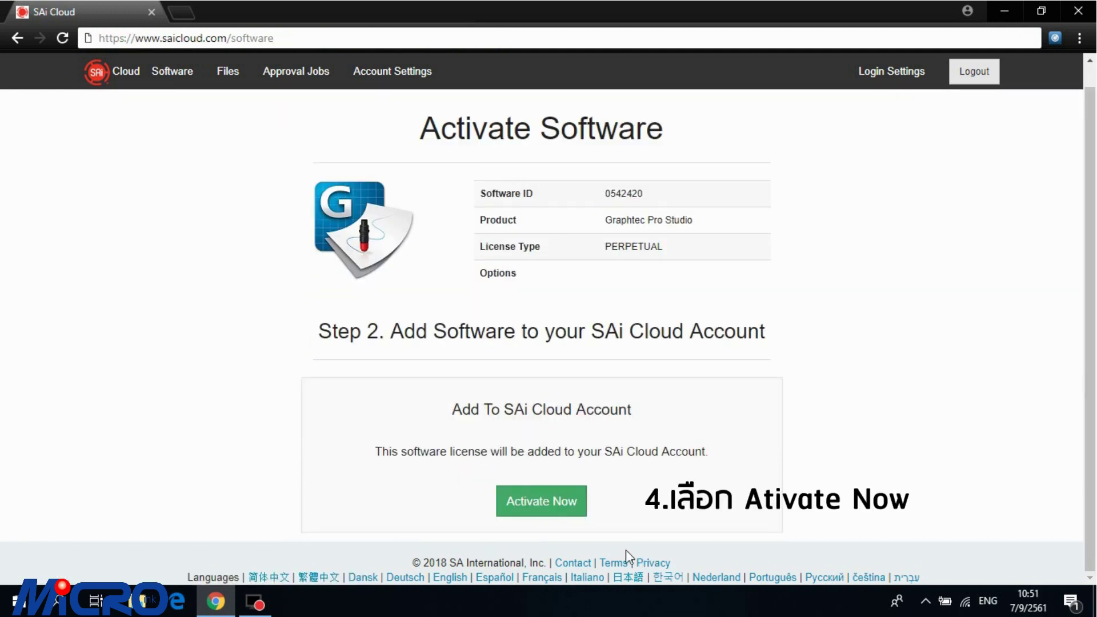
left_click(560, 504)
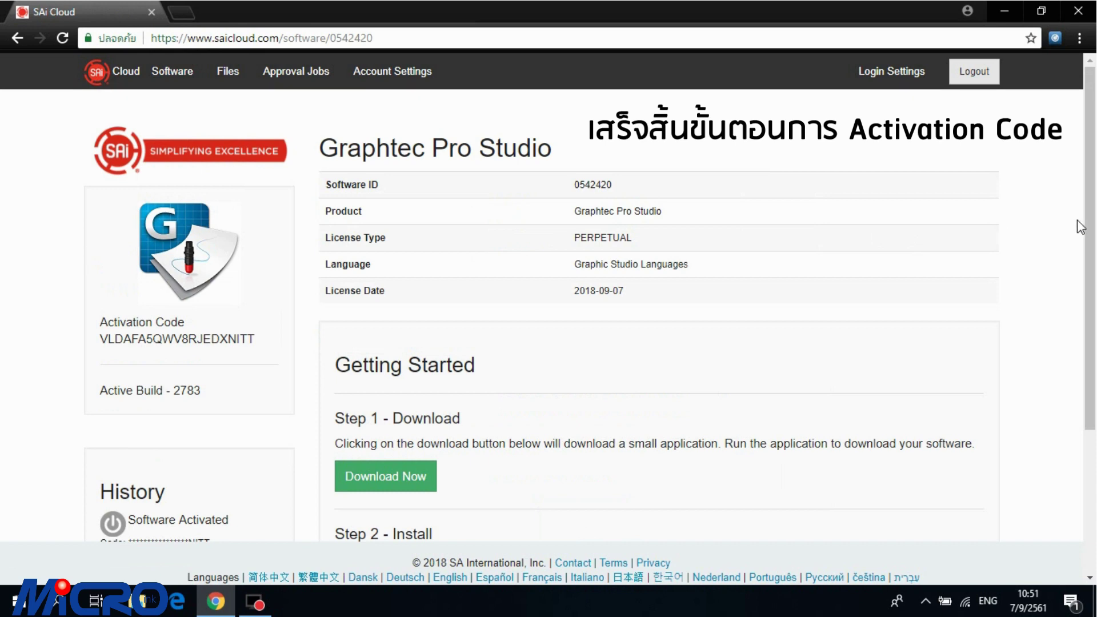
scroll(1079, 257, "down", 3)
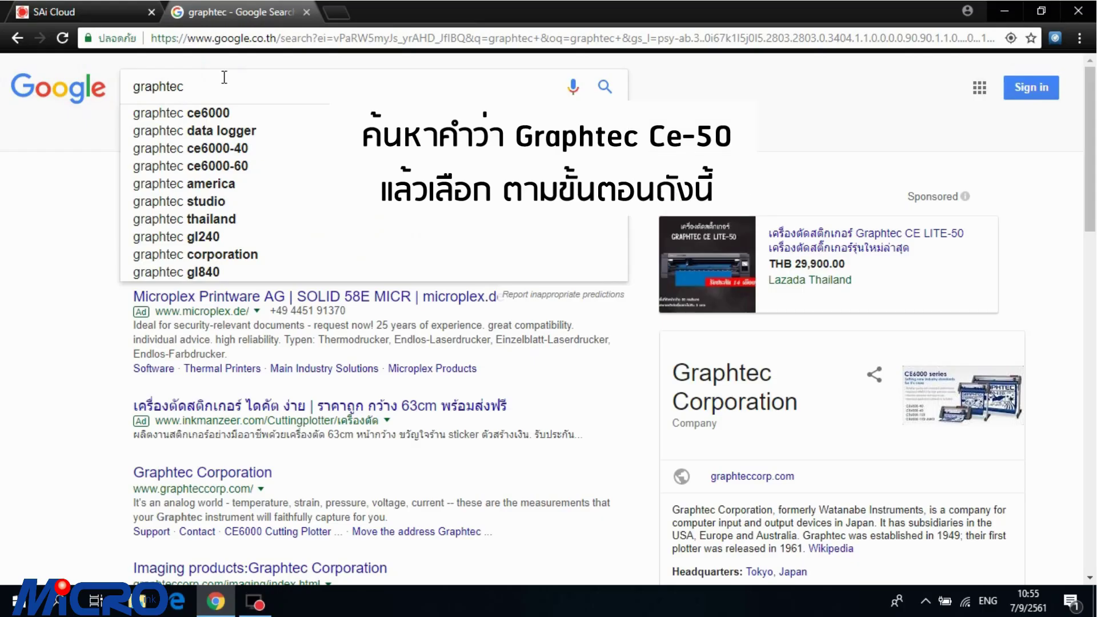
Step: Search Google for 'graphtec ce50' and open the 'CE LITE-50 : GRAPHTEC' result
type("ce")
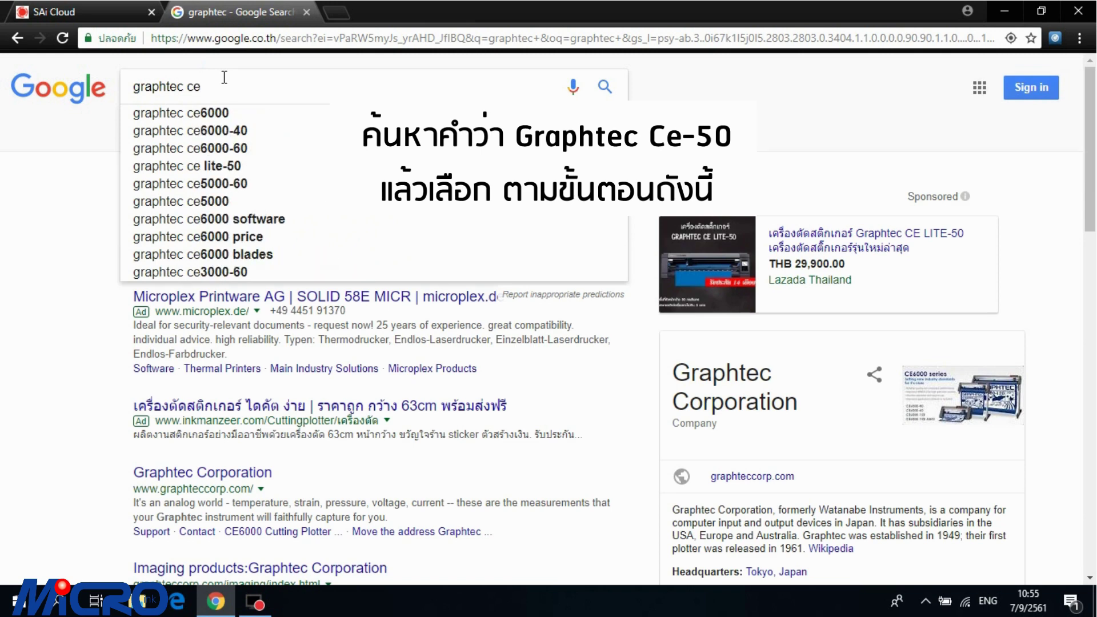
type("50")
key("Return")
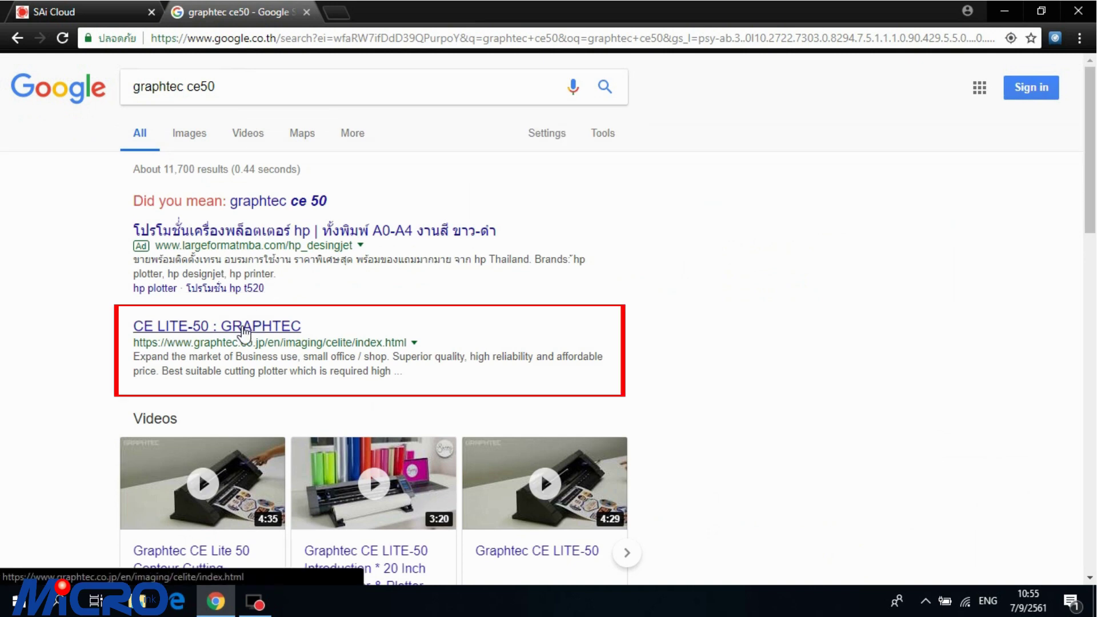
left_click(244, 330)
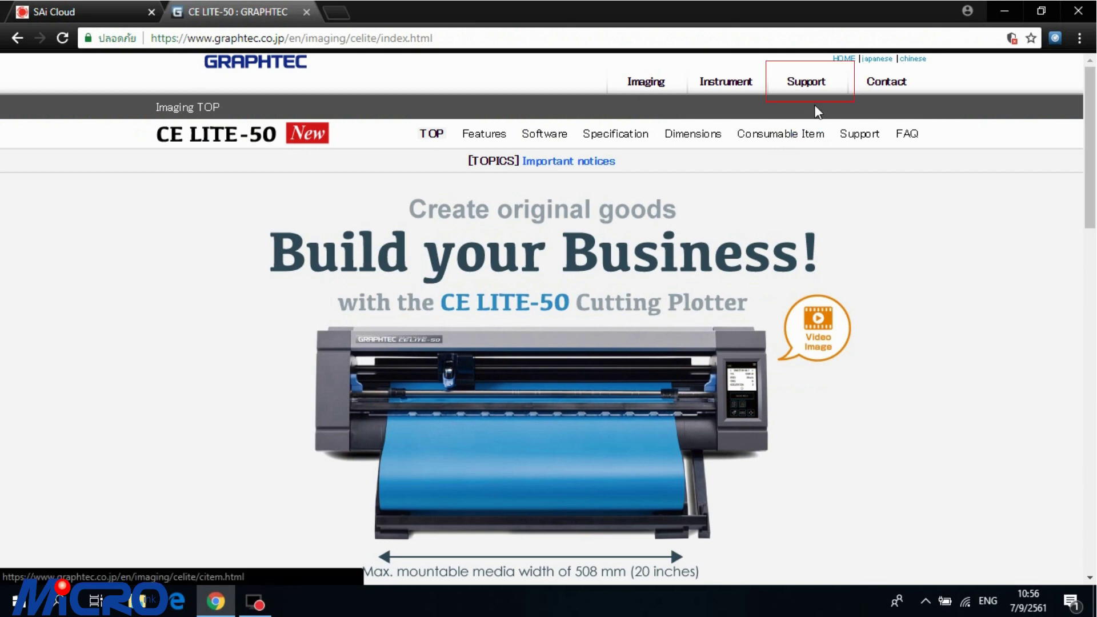
Step: Go to Support > software & drivers > Cutting Plotters and scroll to the Softwares table
left_click(817, 95)
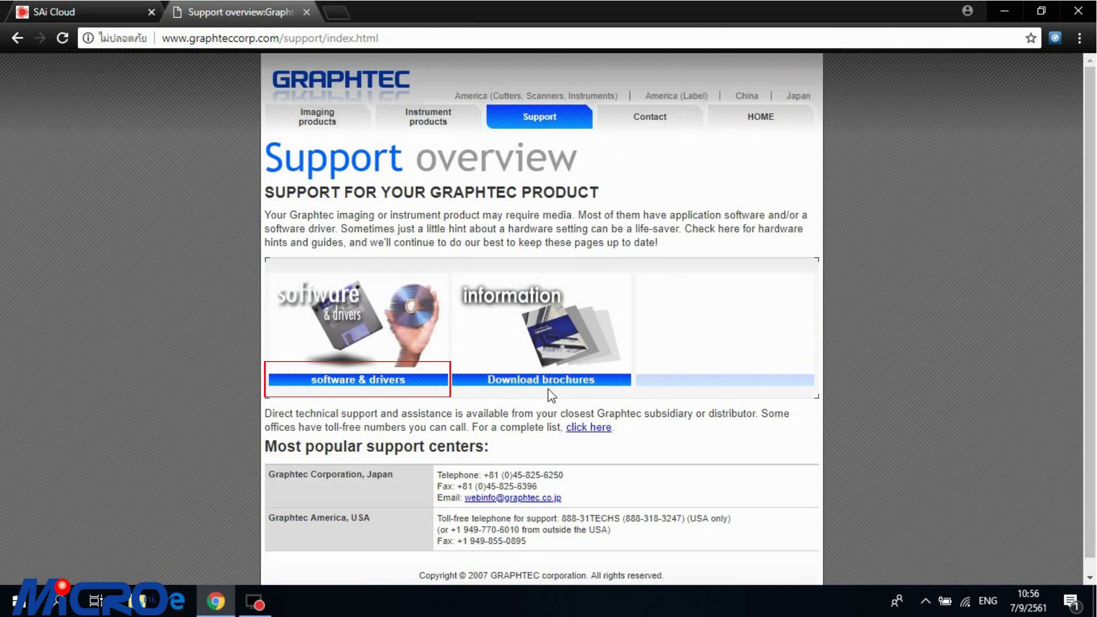
left_click(430, 380)
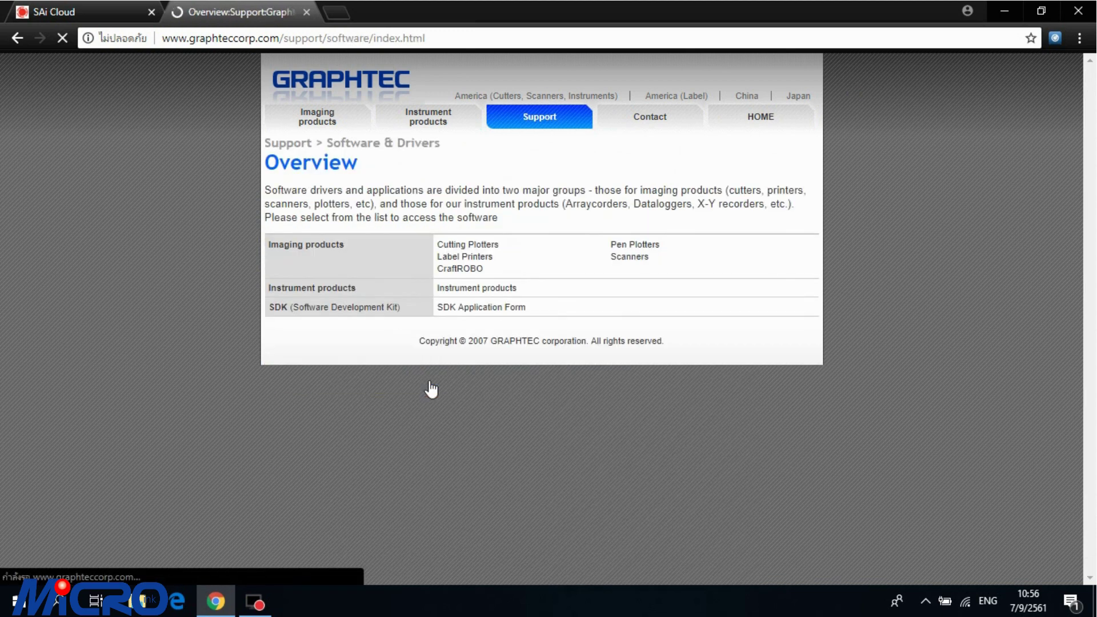
left_click_drag(511, 203, 459, 237)
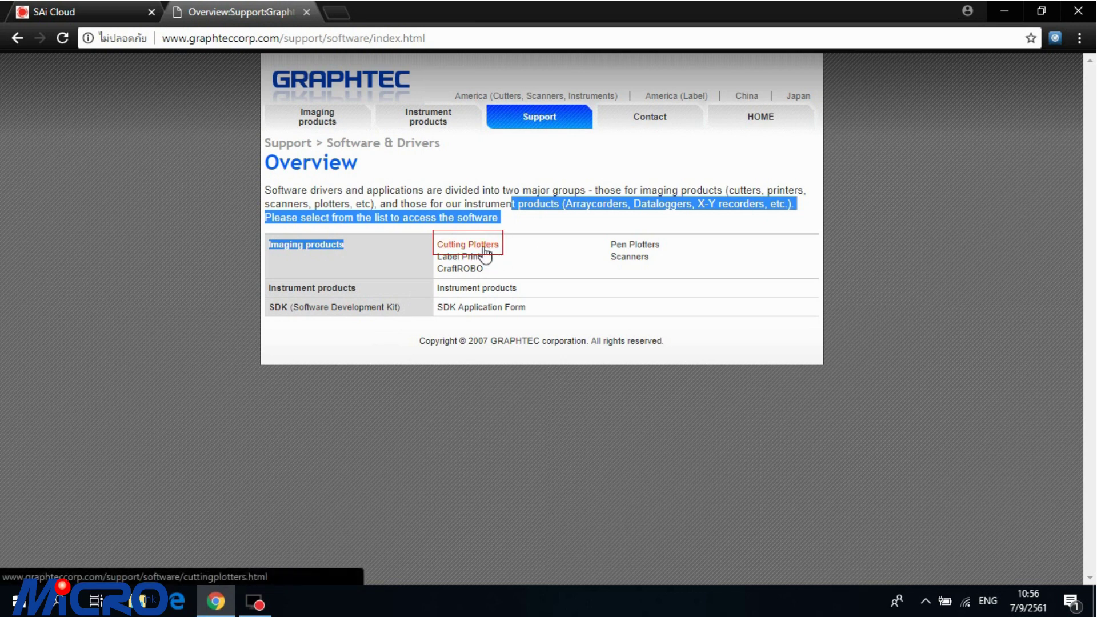
left_click(482, 246)
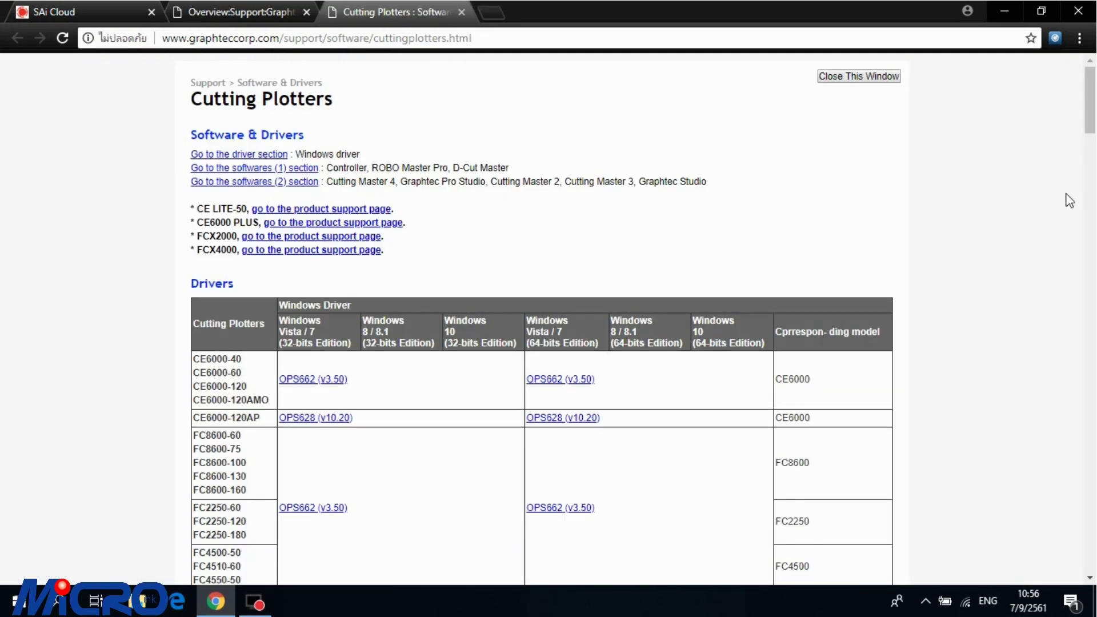
left_click_drag(1094, 140, 1037, 435)
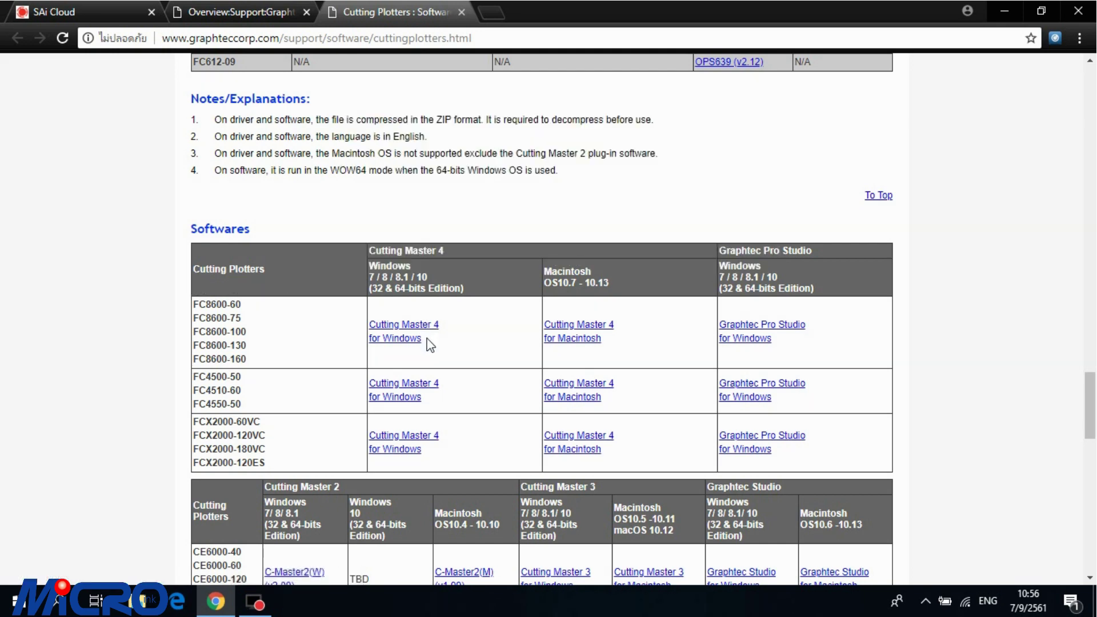
Step: Download CM4_W_V220.zip from the Cutting Master 4 for Windows page and save it
left_click(424, 324)
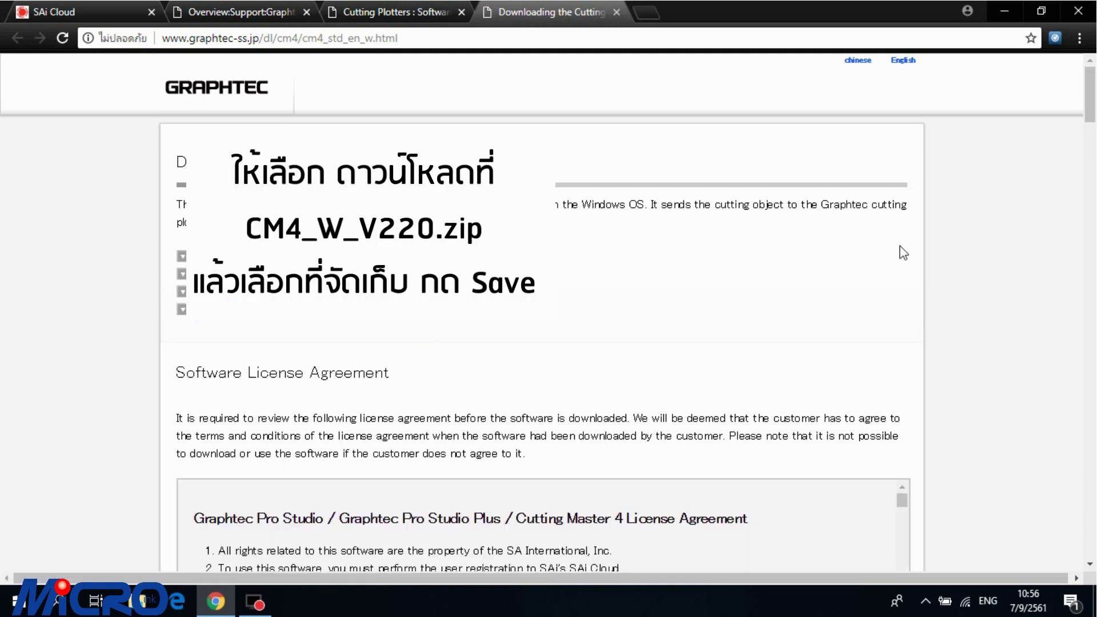
scroll(903, 252, "down", 15)
scroll(902, 252, "up", 5)
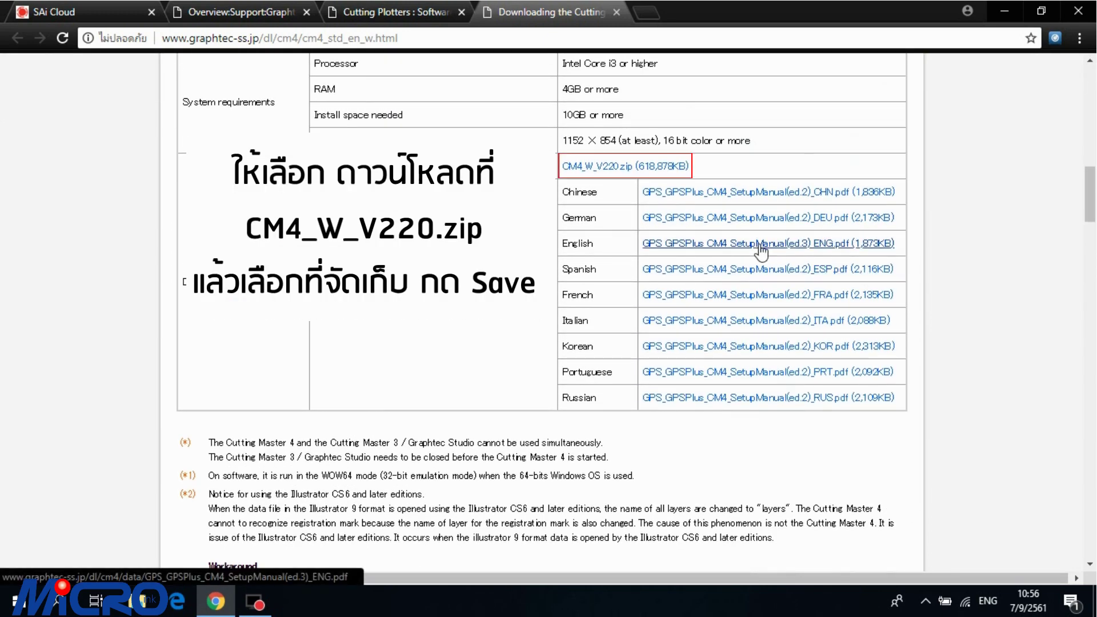
left_click(630, 167)
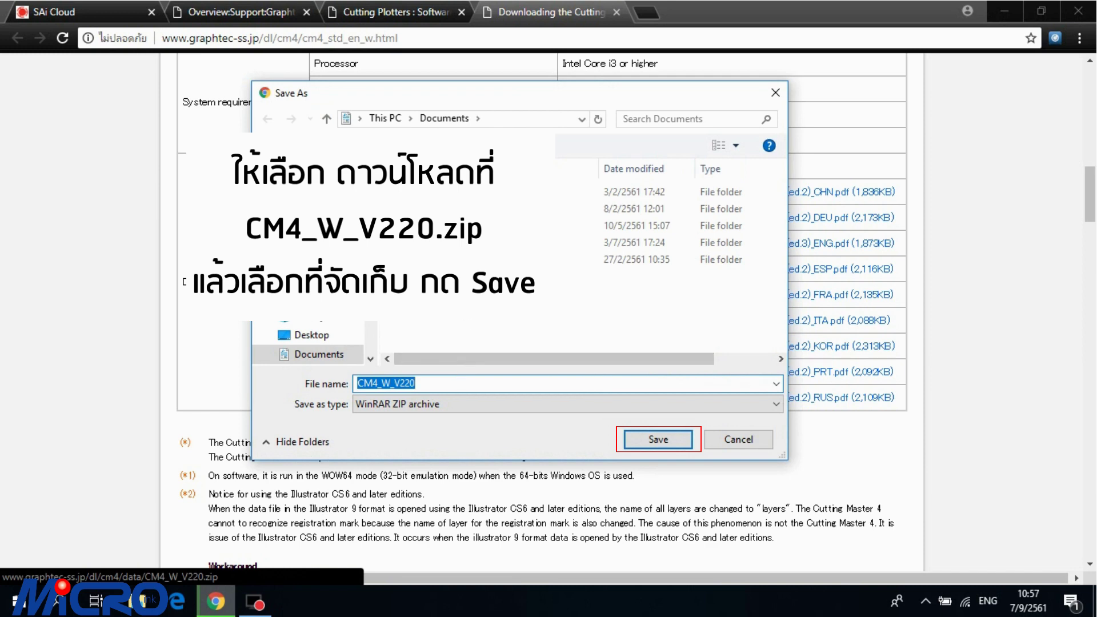
left_click(657, 439)
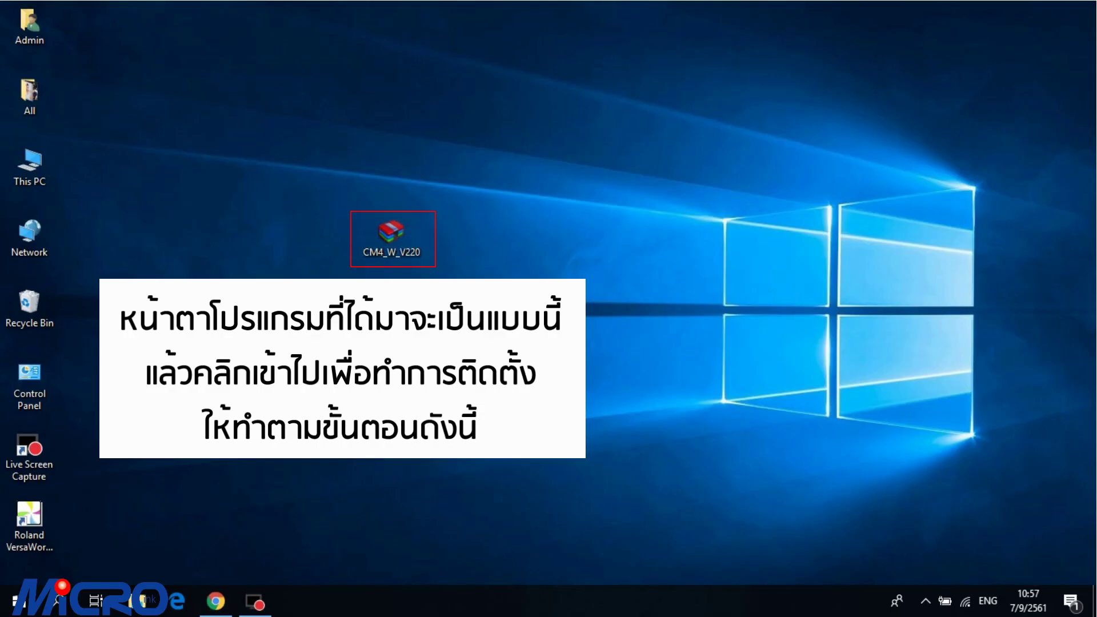
Step: Open CM4_W_V220.zip in WinRAR and run Autorun.exe from its CM4_W_V220 folder
double_click(391, 232)
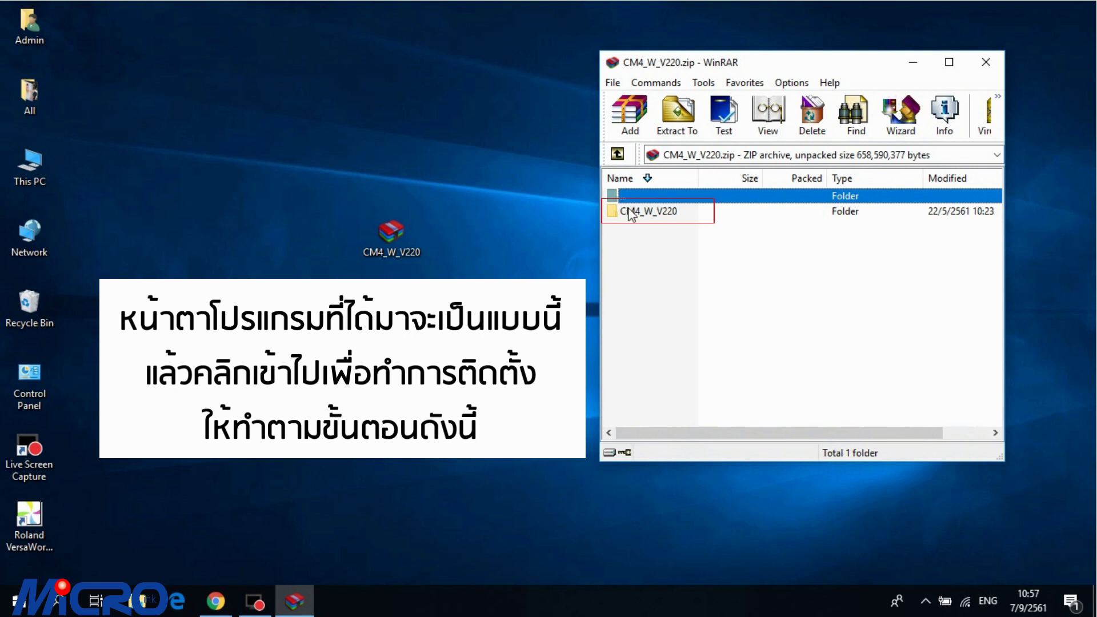
double_click(630, 215)
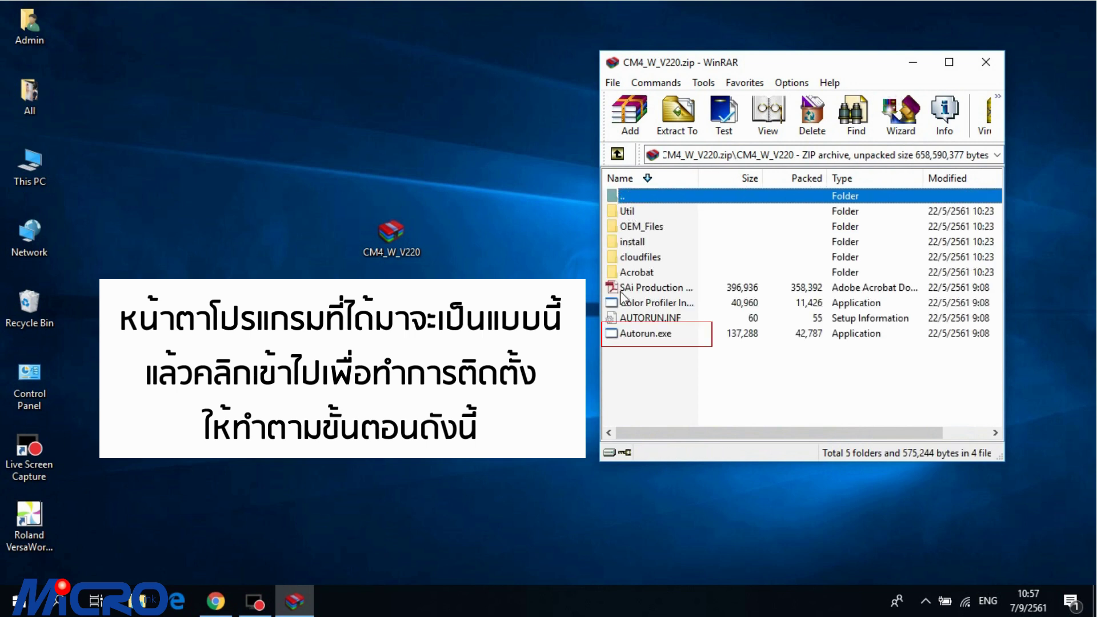
left_click(634, 337)
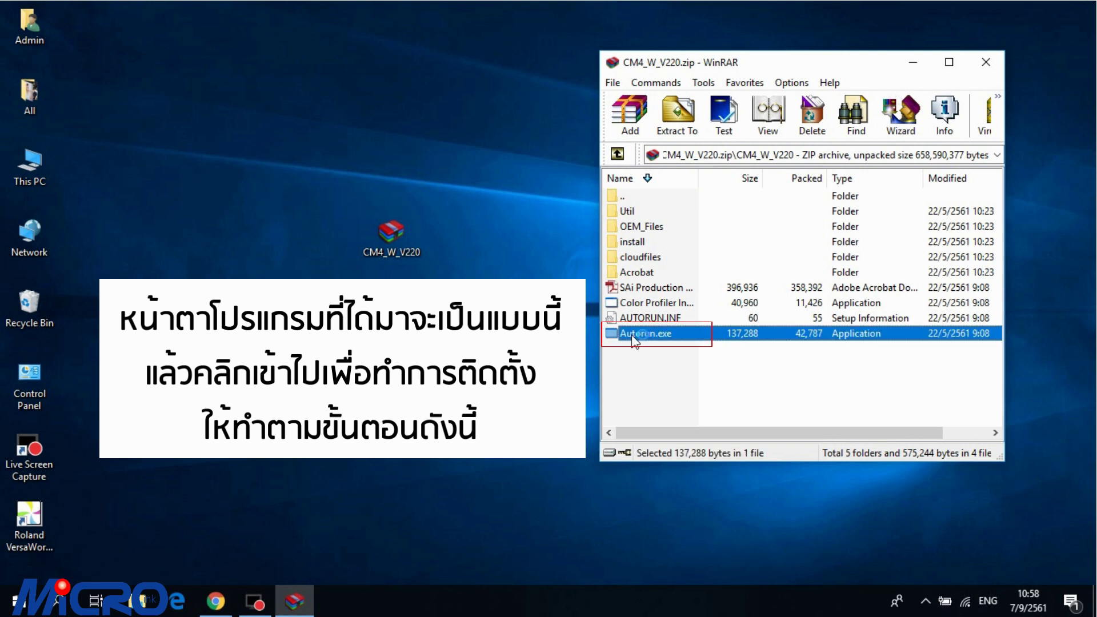
double_click(633, 335)
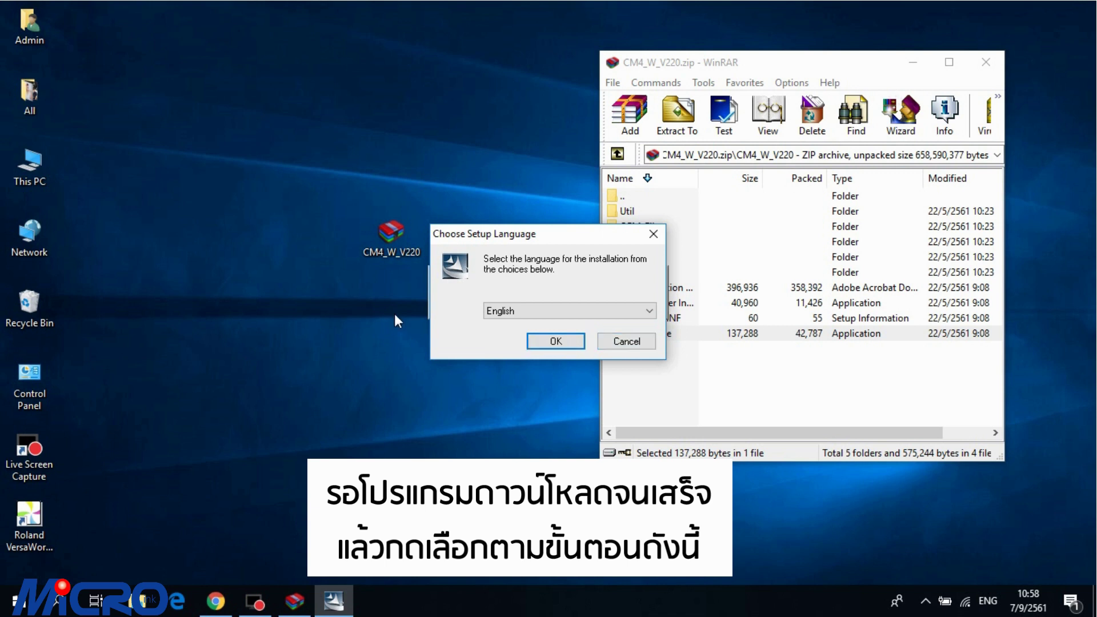
Step: Choose English as setup language and accept the Cutting Master 4 licence agreement
left_click(503, 312)
left_click(558, 341)
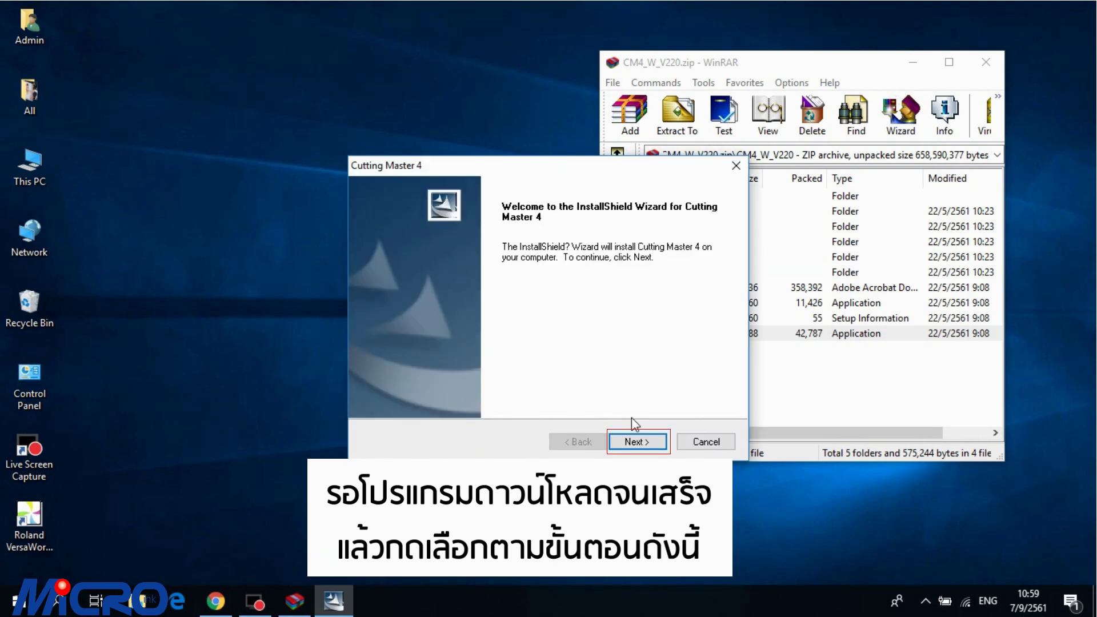
left_click(632, 440)
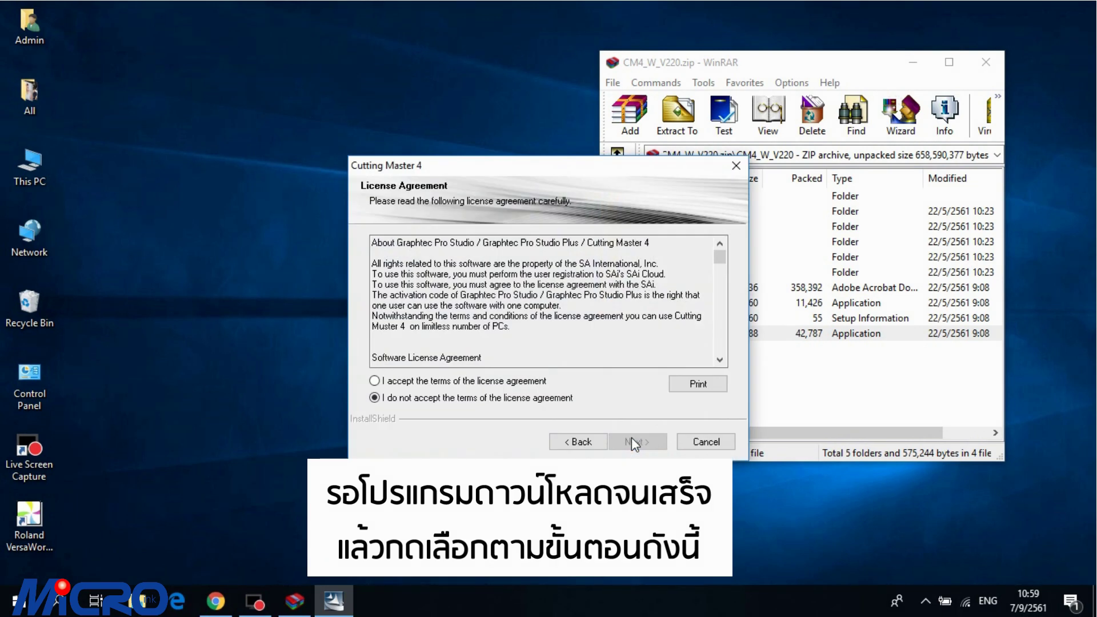
left_click(530, 382)
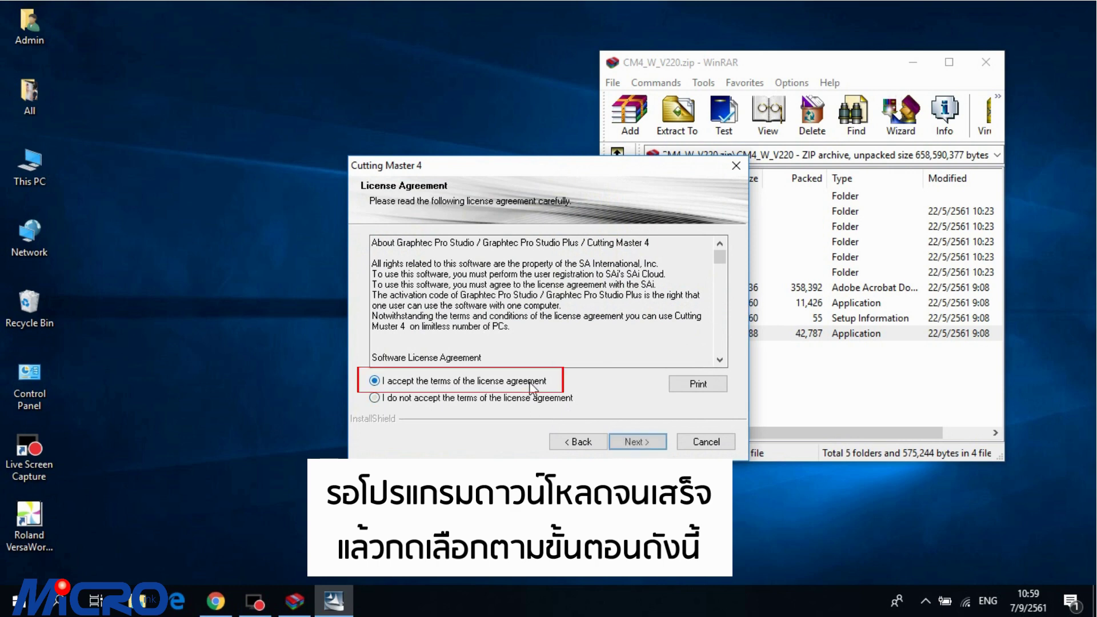
left_click(629, 441)
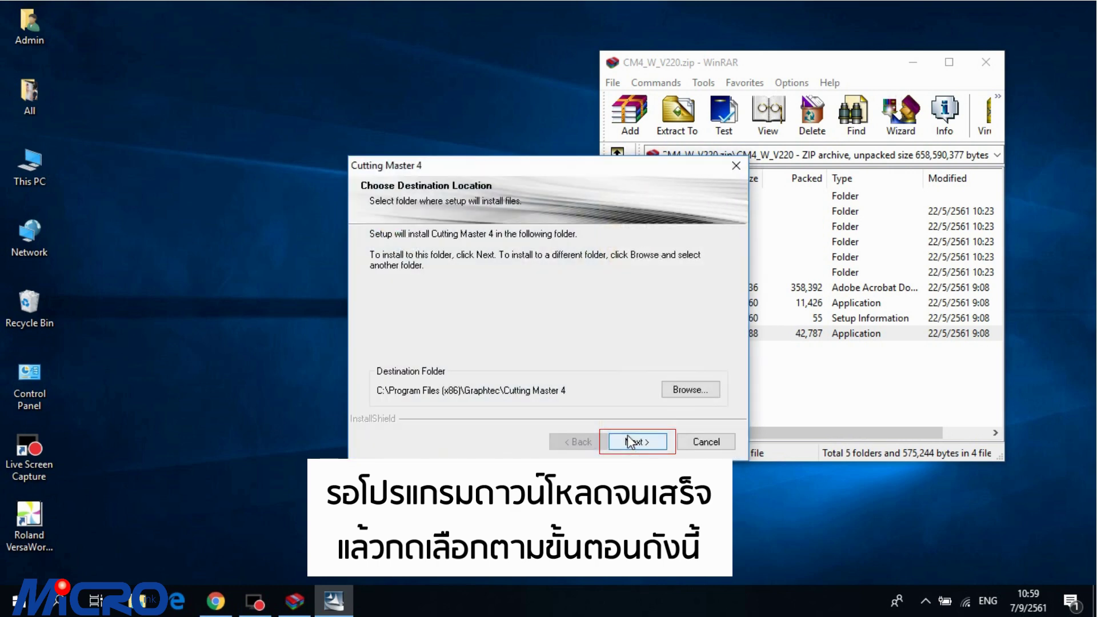
Step: Keep the default install folder, Cutting Master 4 and Samples features, and program folder
left_click(627, 440)
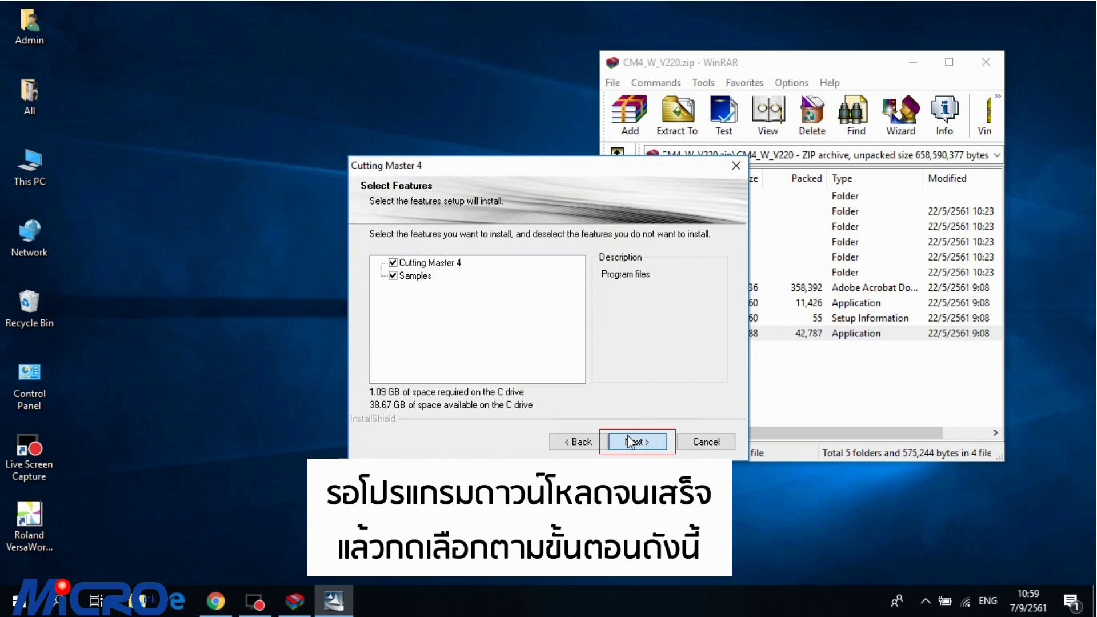
left_click(629, 441)
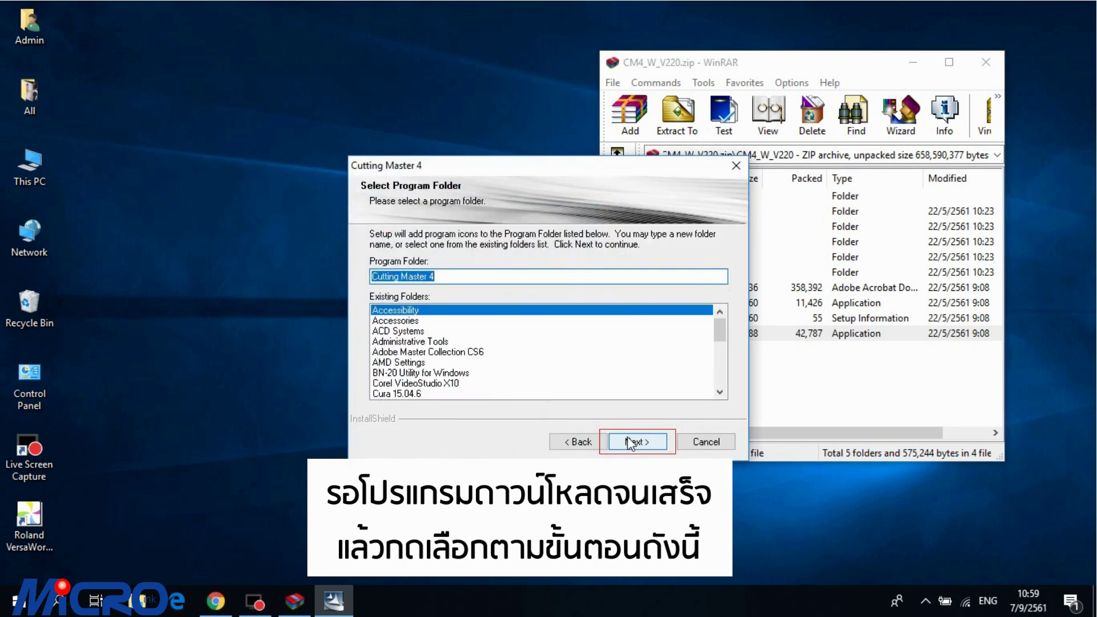
left_click(628, 441)
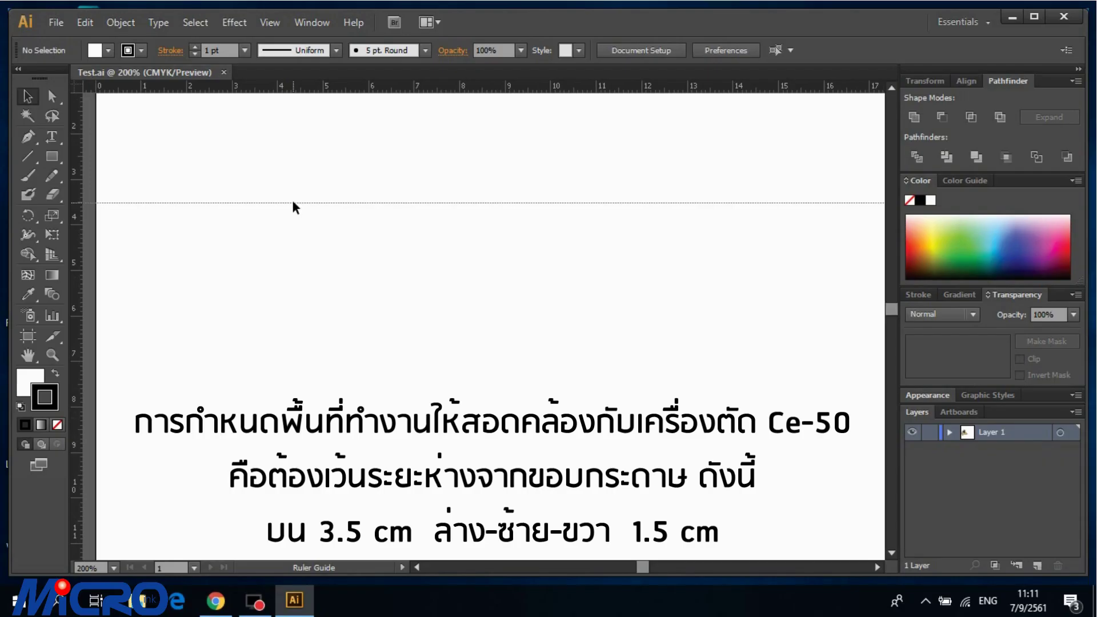
Step: Add margin guides near the page top and reset the ruler origin to the page corner
left_click(379, 318)
left_click_drag(265, 231, 265, 231)
scroll(587, 326, "right", 10)
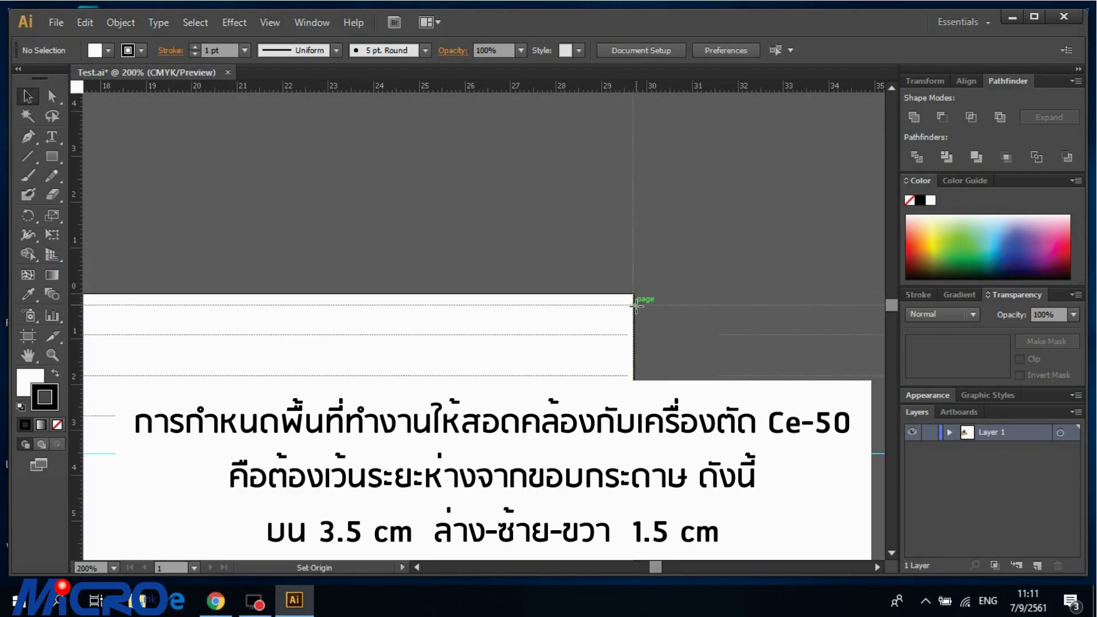
left_click_drag(494, 85, 524, 299)
Step: Create a 26 × 37 cm rectangle with the Rectangle tool
key("ctrl+minus")
key("ctrl+minus")
key("ctrl+minus")
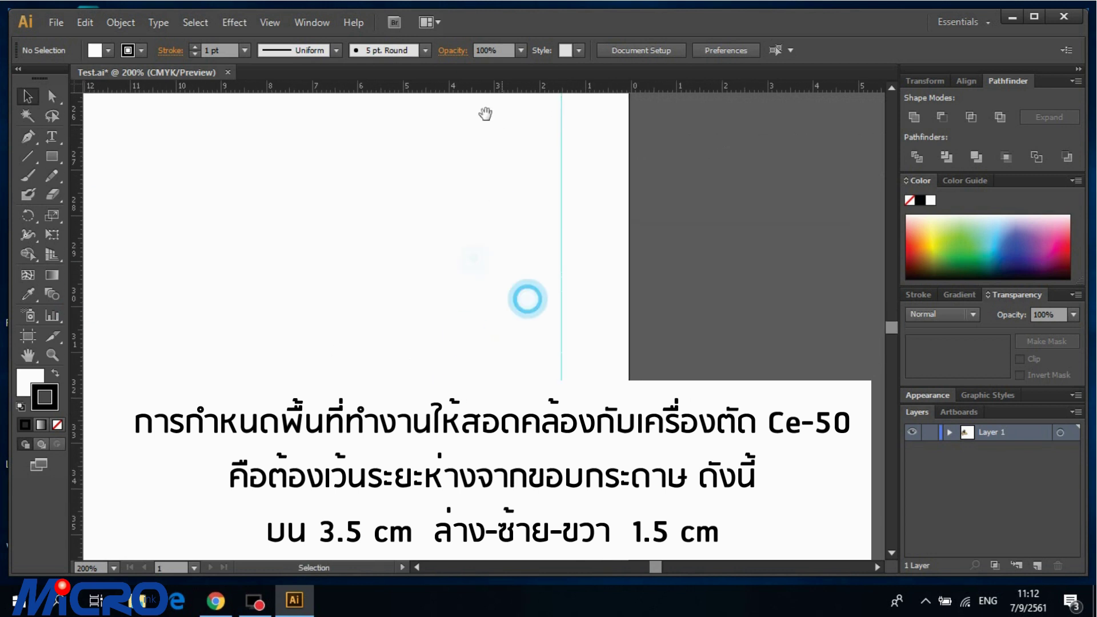
left_click(52, 156)
left_click(395, 231)
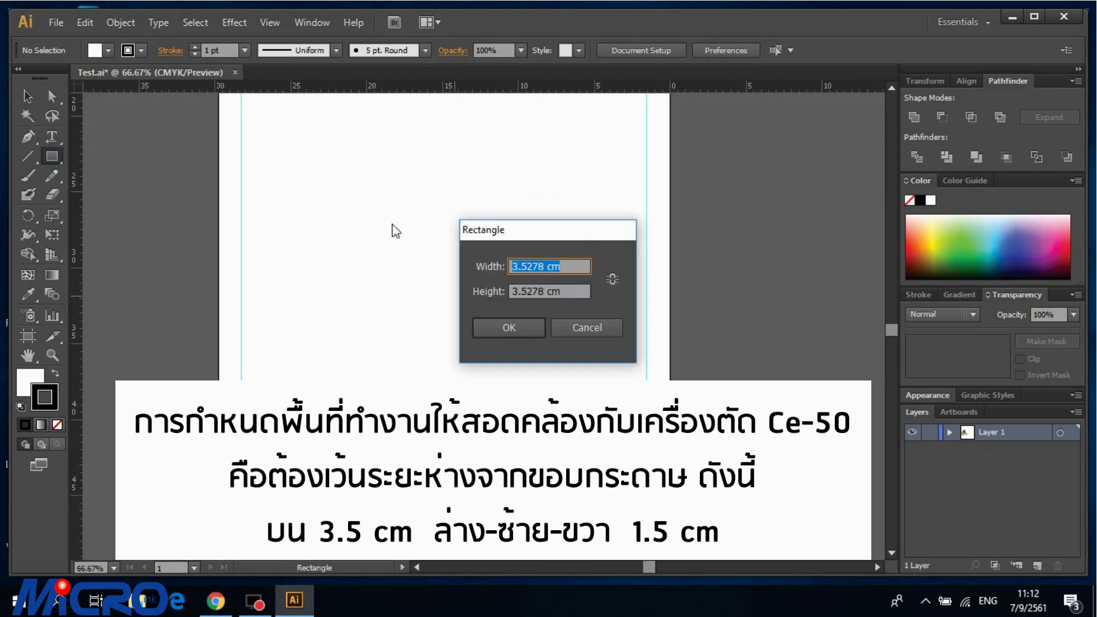
left_click(587, 328)
scroll(269, 228, "up", 2)
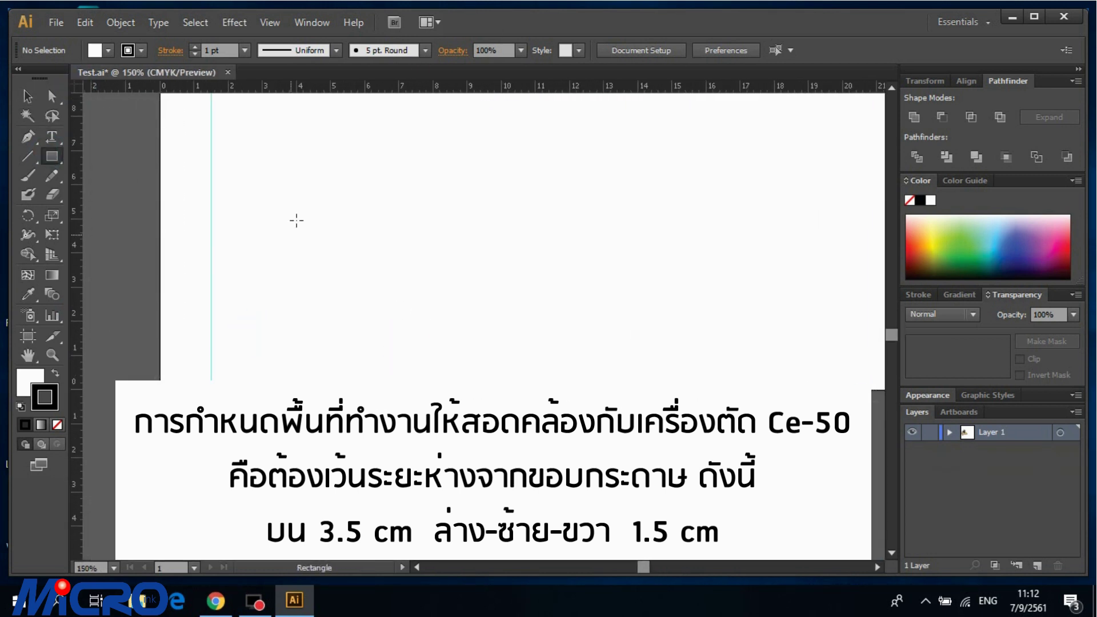
scroll(466, 341, "down", 3)
left_click(466, 341)
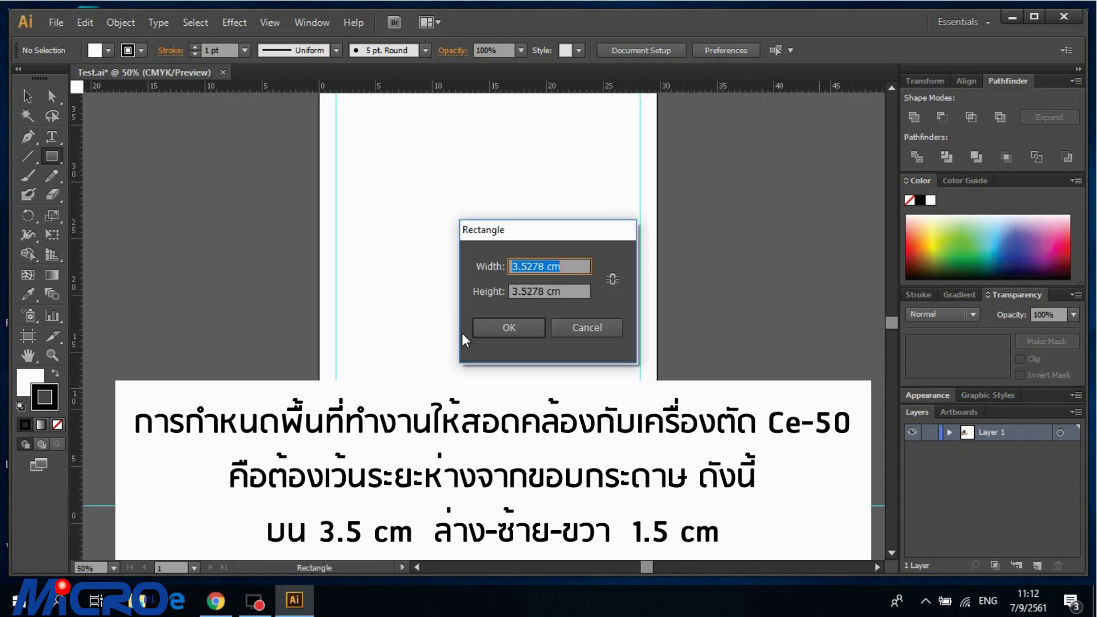
type("3")
key("Tab")
type("37")
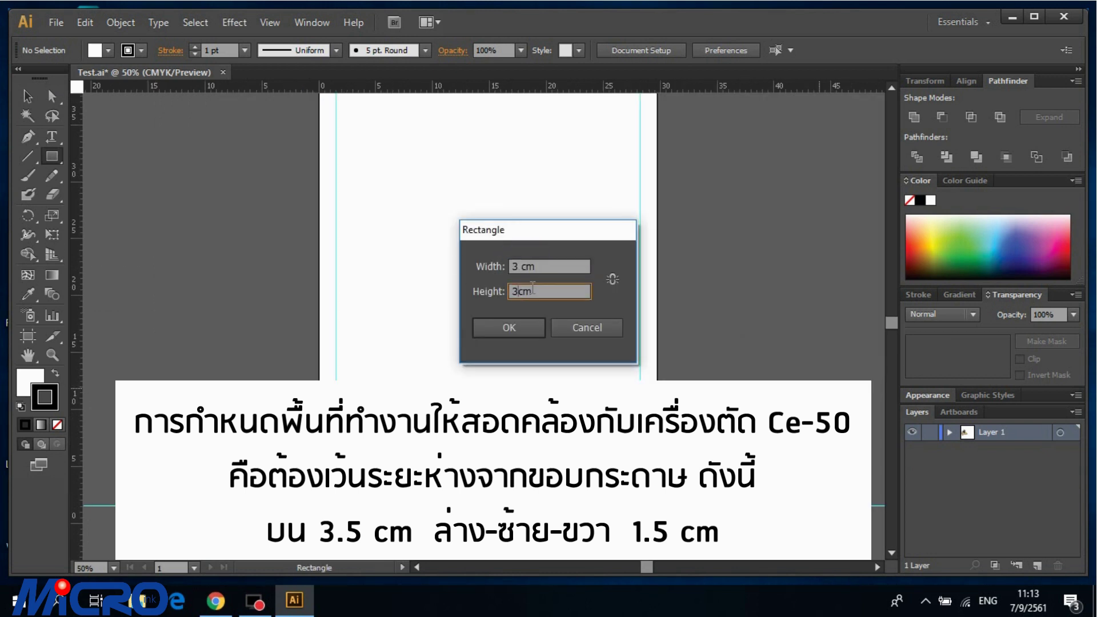
key("Tab")
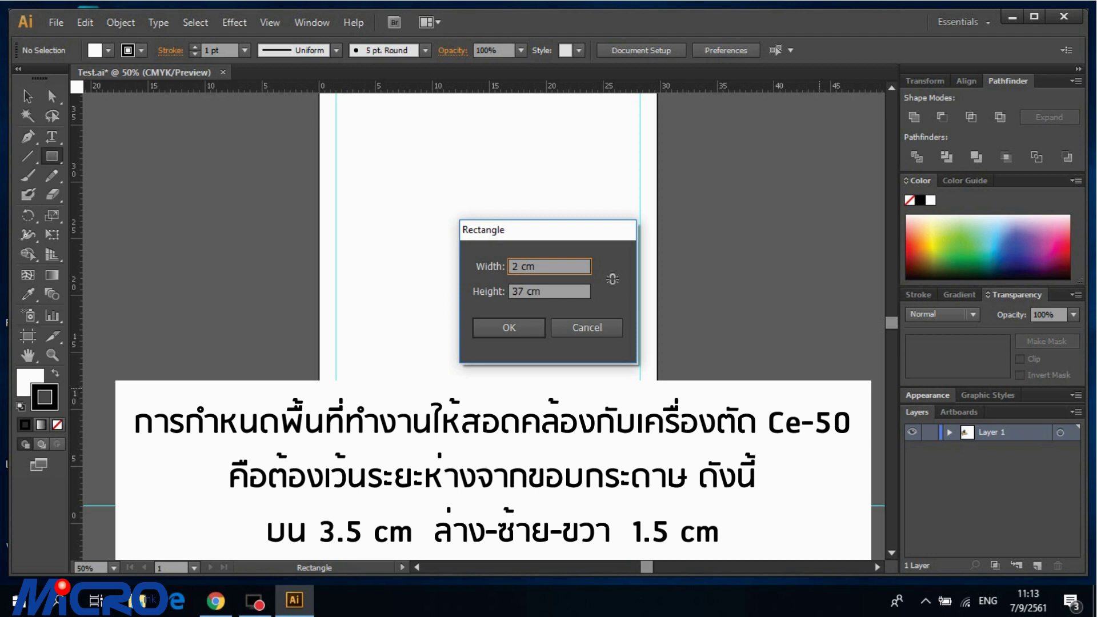
type("26.7")
key("Return")
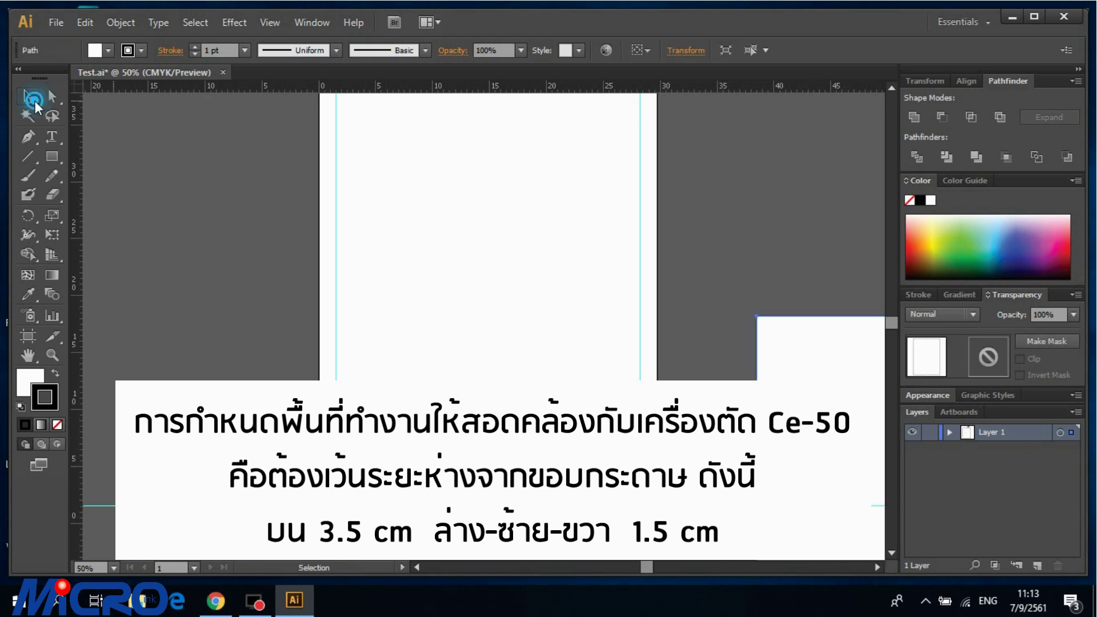
Step: Fill the rectangle black with no stroke and snap it onto the margin guides
key("v")
left_click_drag(462, 313, 336, 94)
left_click(58, 422)
left_click(55, 373)
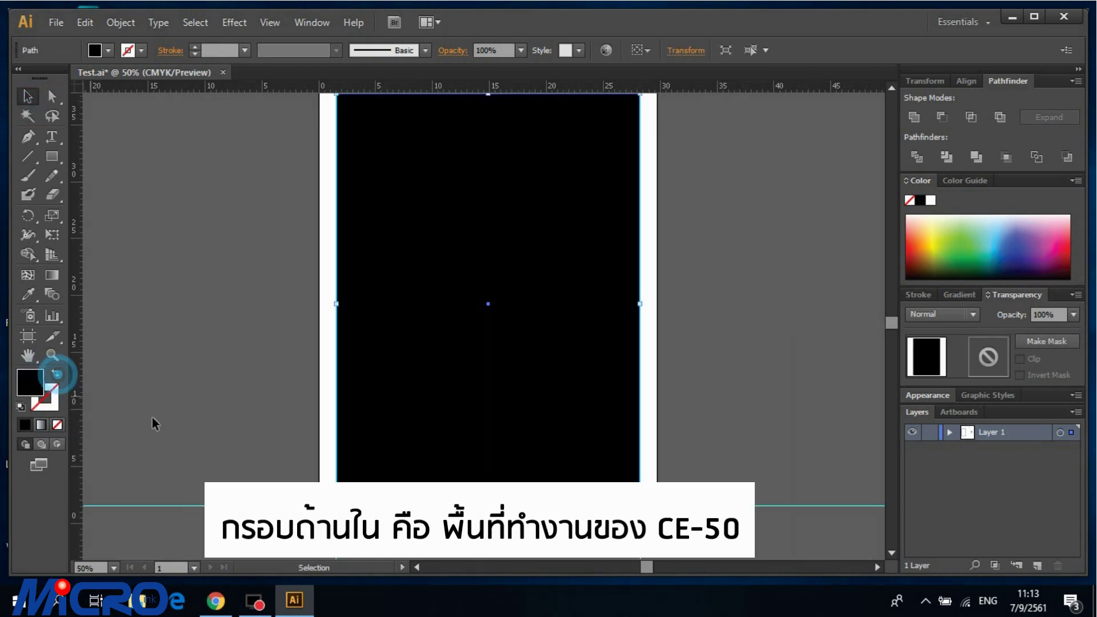
left_click_drag(448, 475, 447, 466)
scroll(698, 455, "up", 3)
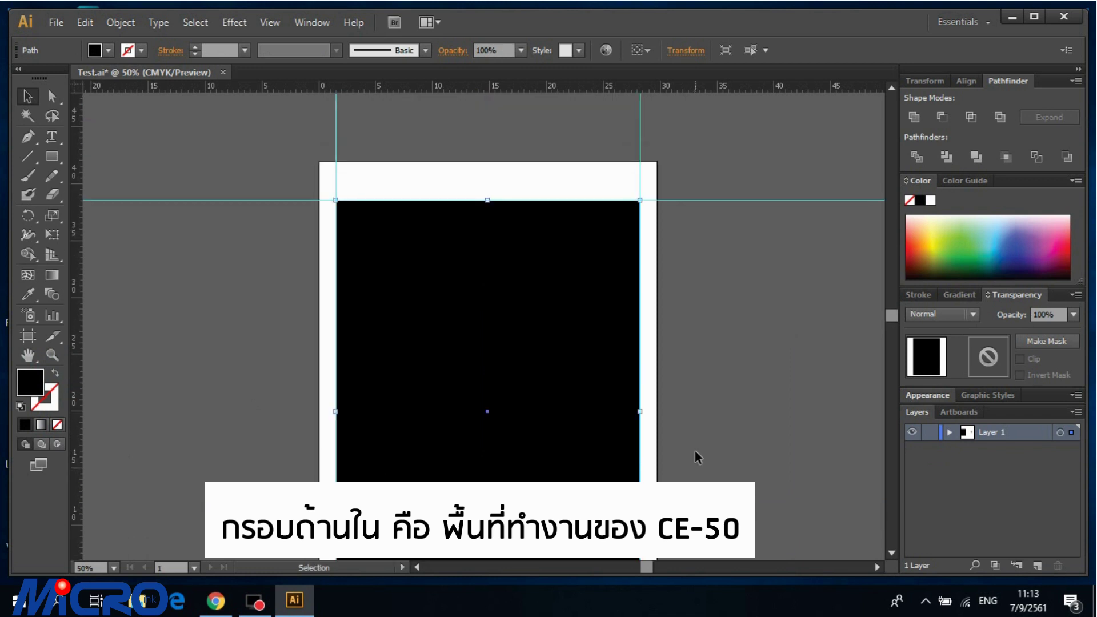
scroll(697, 456, "down", 2)
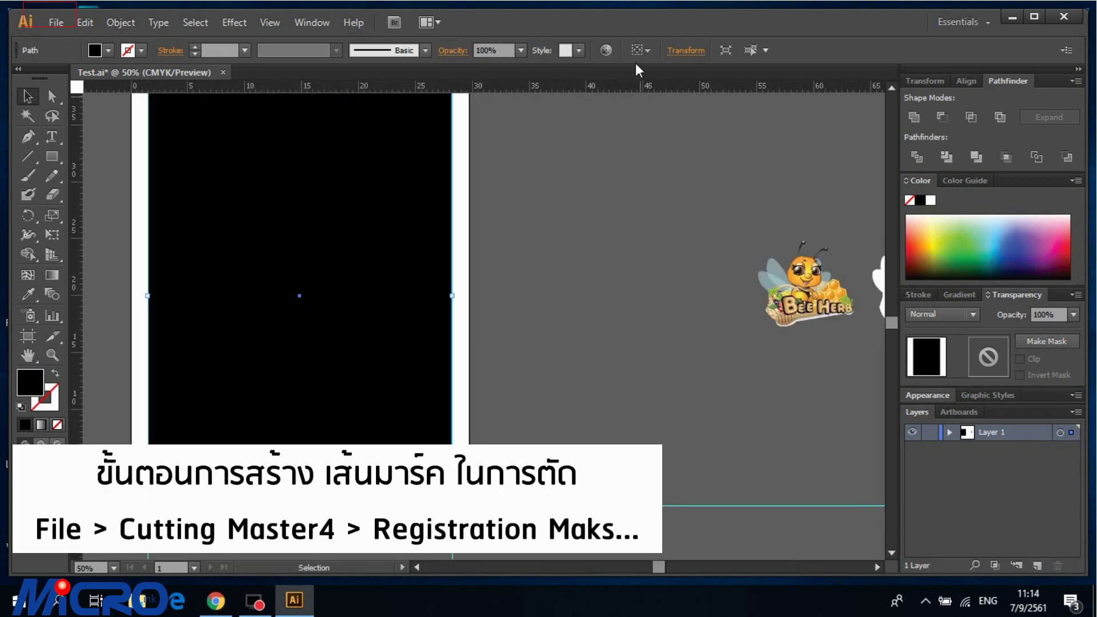
Step: Add Cutting Master 4 registration marks around the selected rectangle, aligning the document origin to them
double_click(610, 26)
left_click(45, 12)
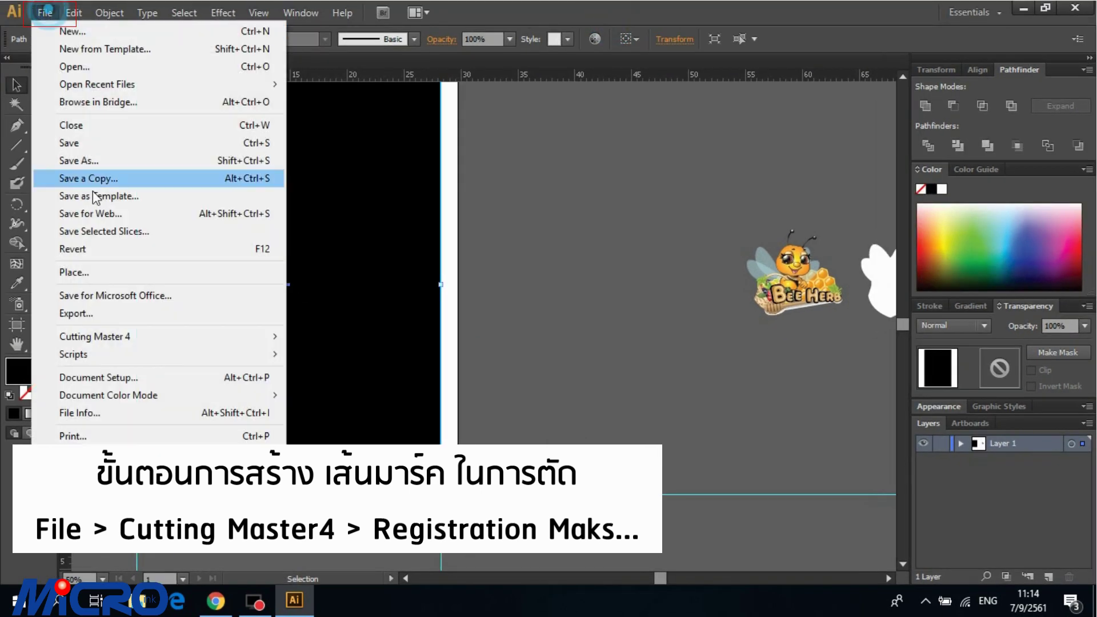
mouse_move(132, 337)
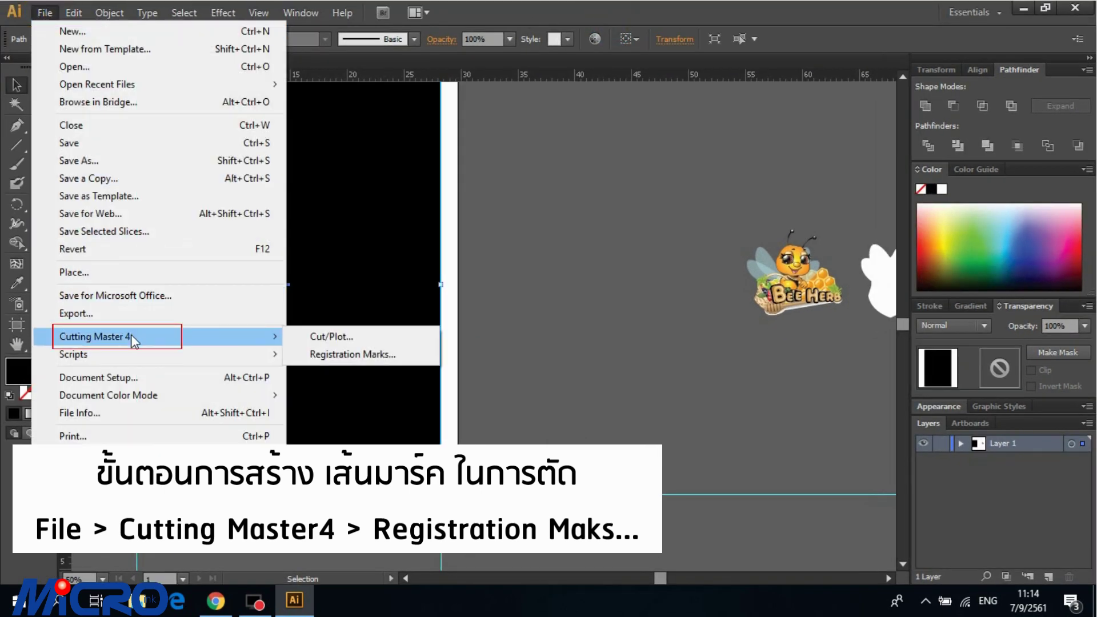
left_click(254, 338)
left_click(252, 341)
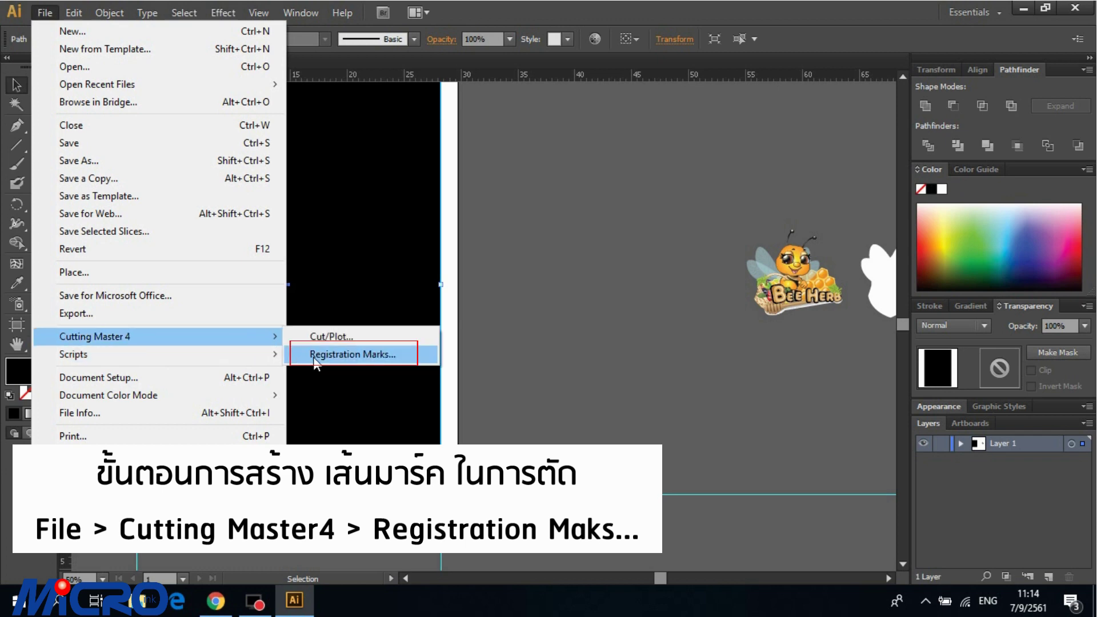
left_click(313, 356)
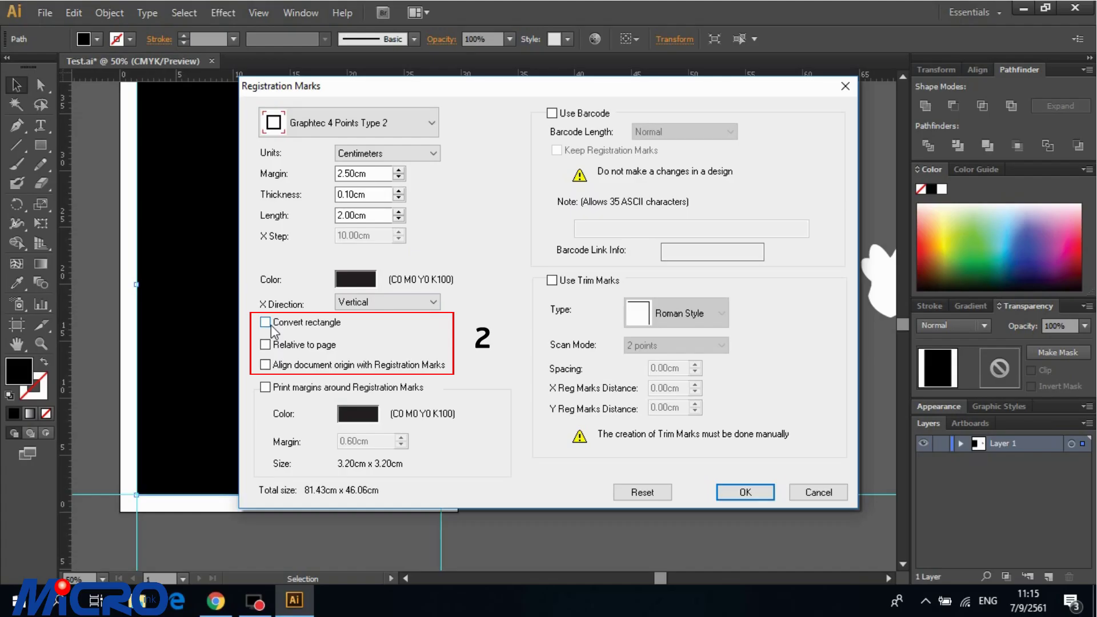
left_click(266, 323)
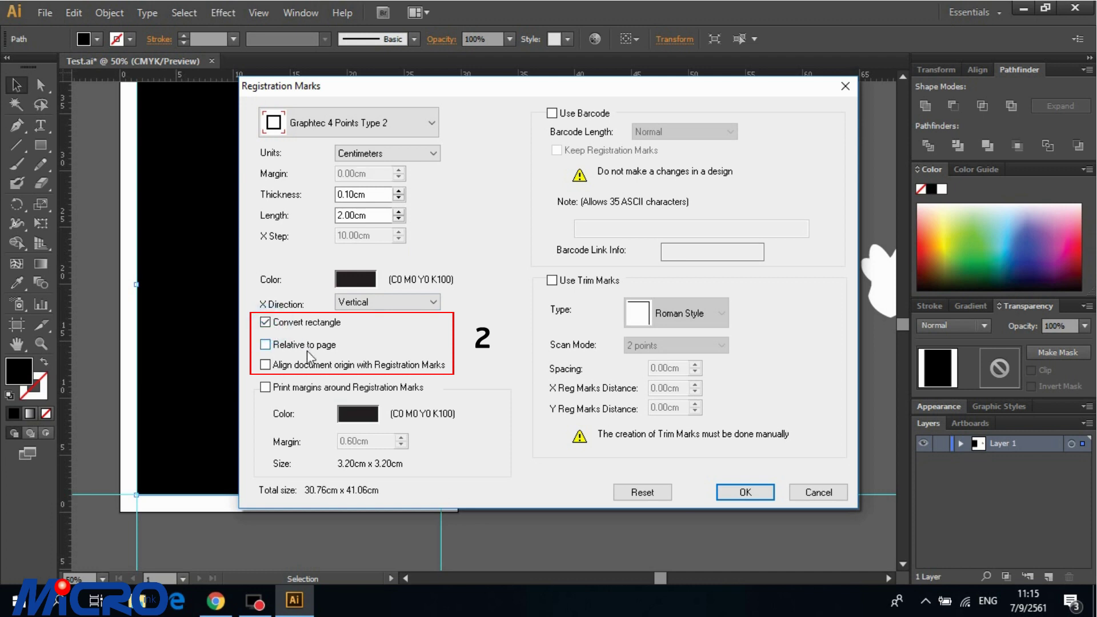
left_click(265, 366)
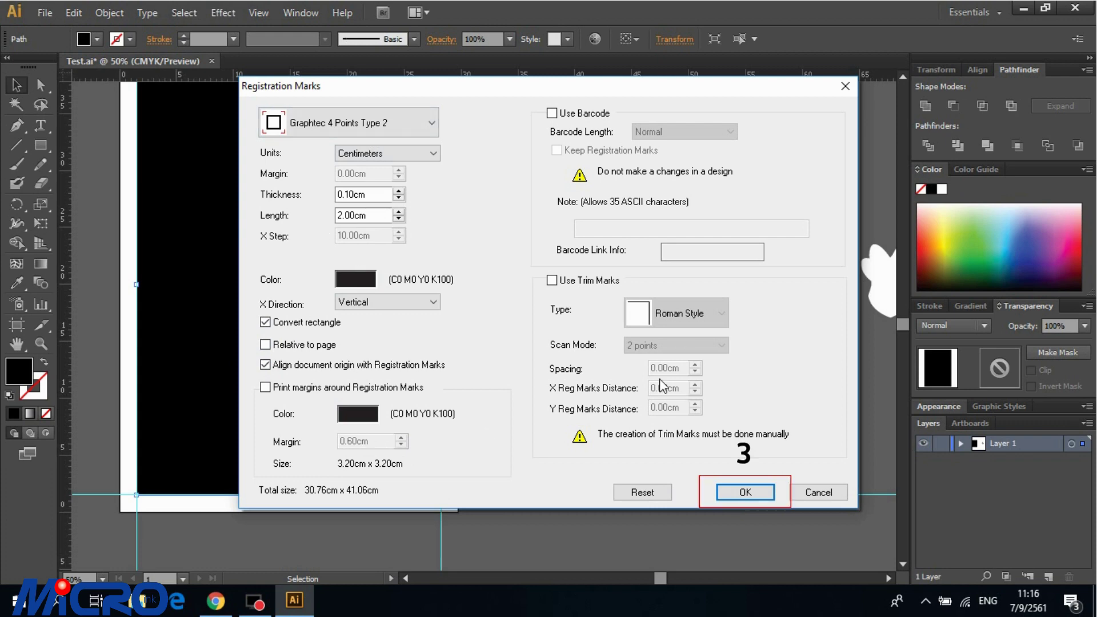
left_click(745, 492)
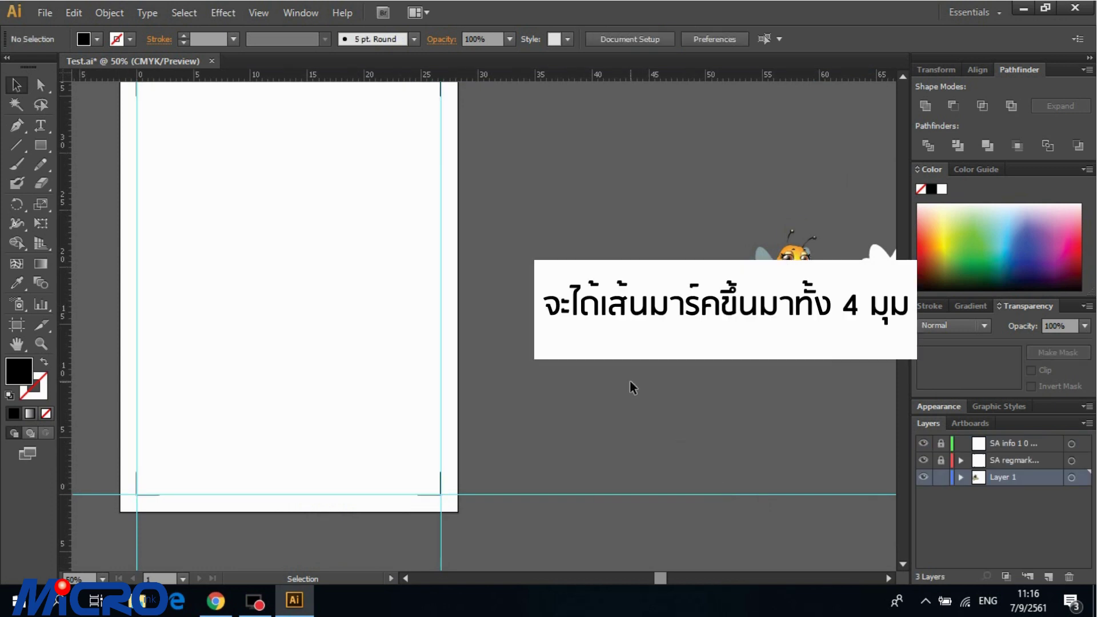
Step: Select all the artwork in Test.ai
scroll(633, 388, "up", 2)
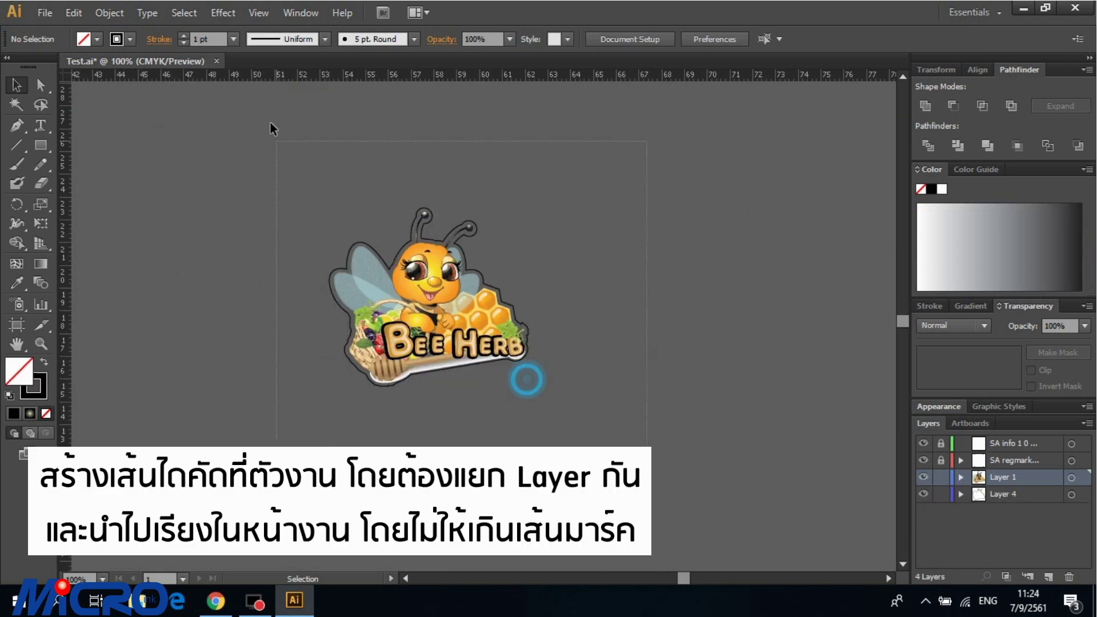
key("ctrl+a")
left_click(695, 505)
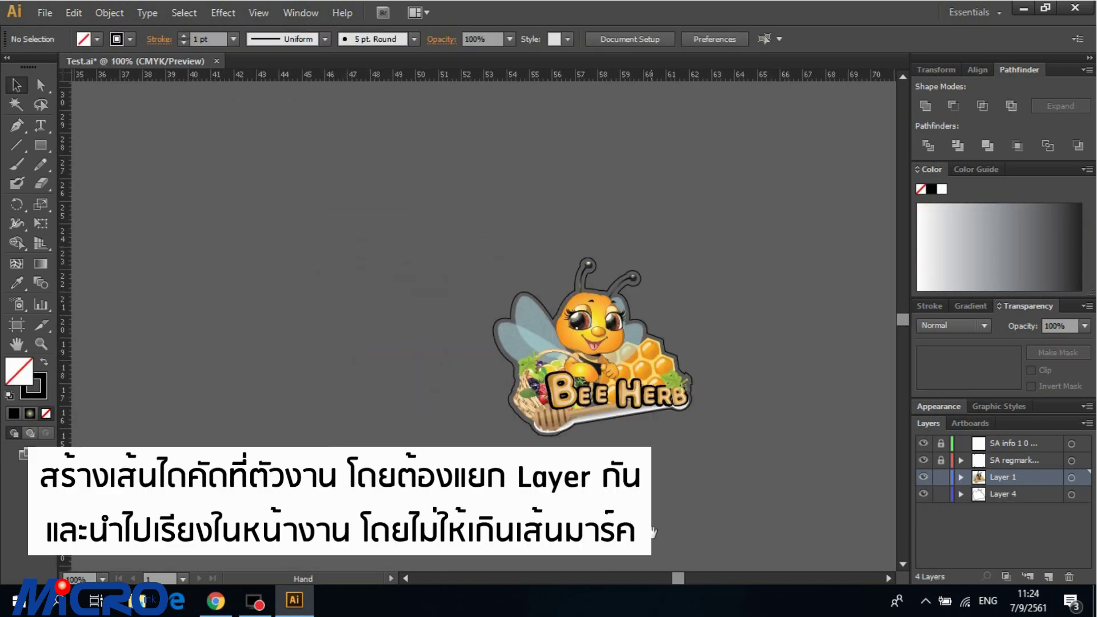
Step: Select the Bee Herb art with its cut contour and place it in the page's top-left corner
left_click_drag(652, 531, 674, 434)
left_click(1037, 493)
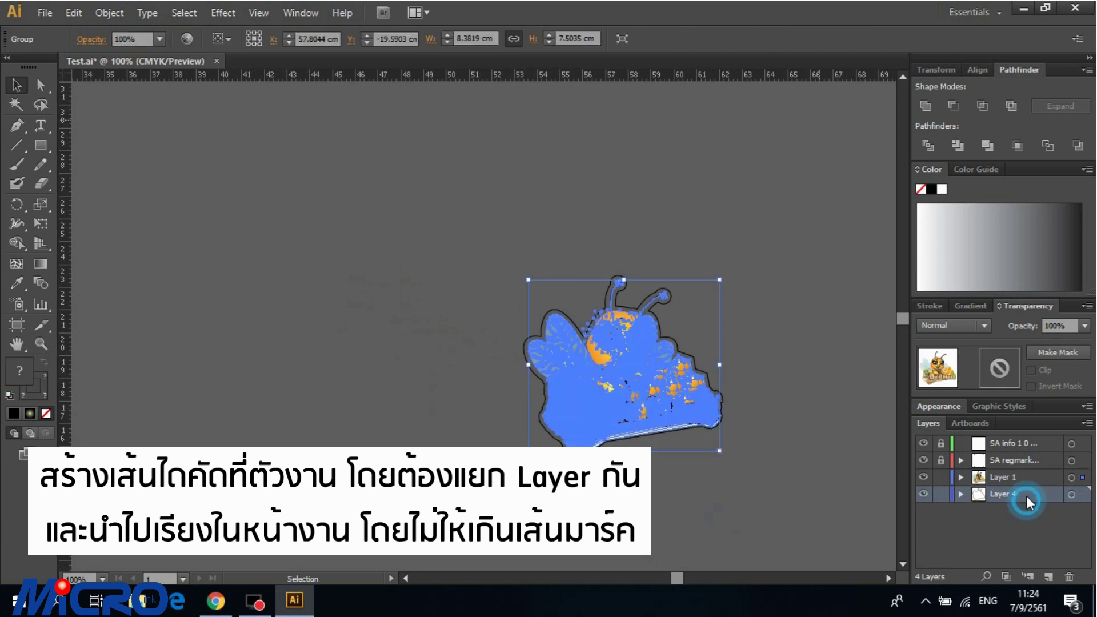
left_click(924, 493)
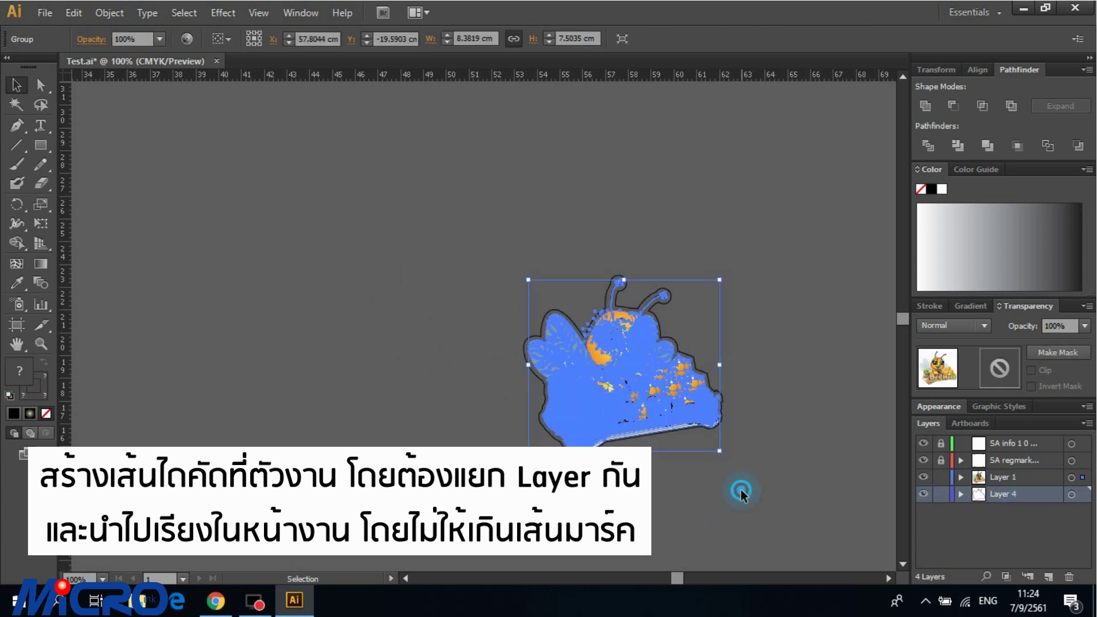
left_click(796, 502)
left_click_drag(795, 502, 724, 499)
key("ctrl+minus")
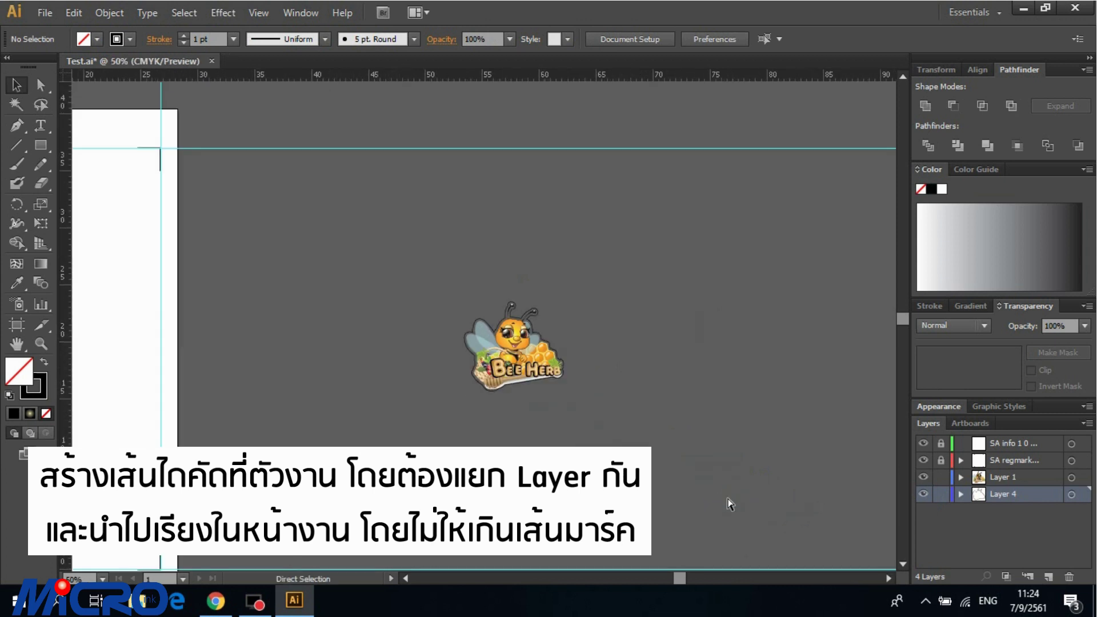
left_click_drag(677, 419, 873, 455)
left_click_drag(783, 478, 703, 436)
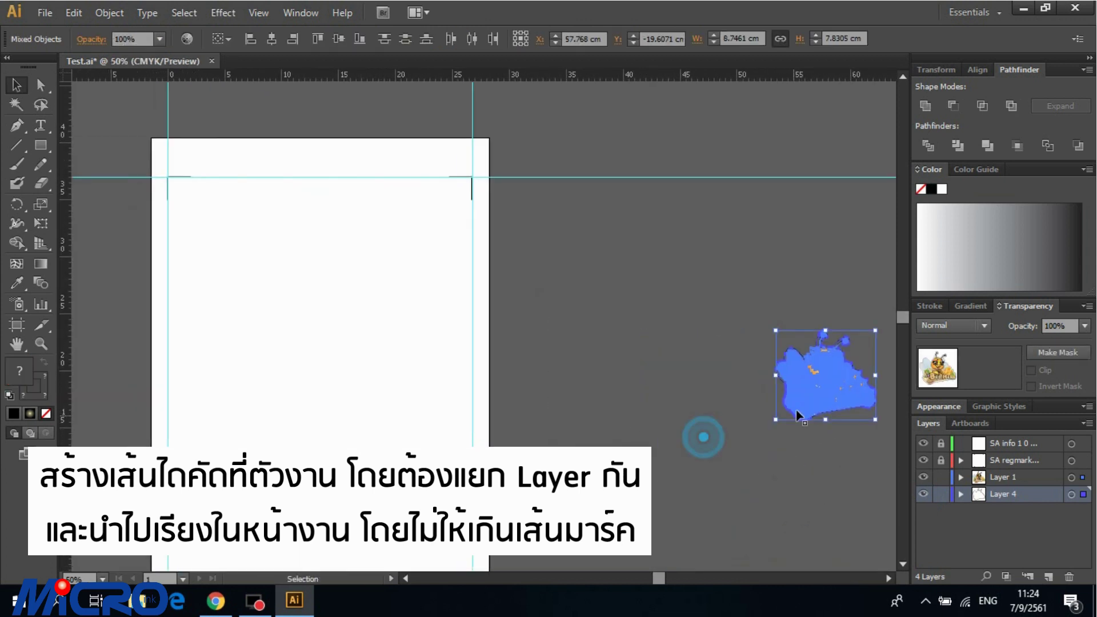
left_click_drag(814, 381, 217, 230)
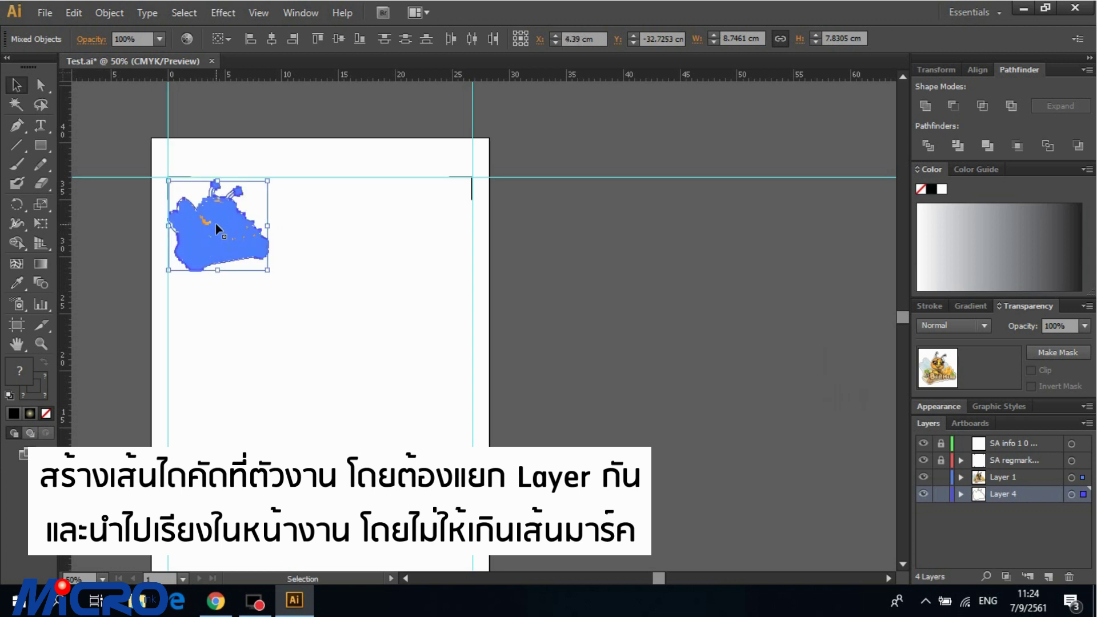
key("Right")
key("Right")
key("Right")
key("Right")
key("Up")
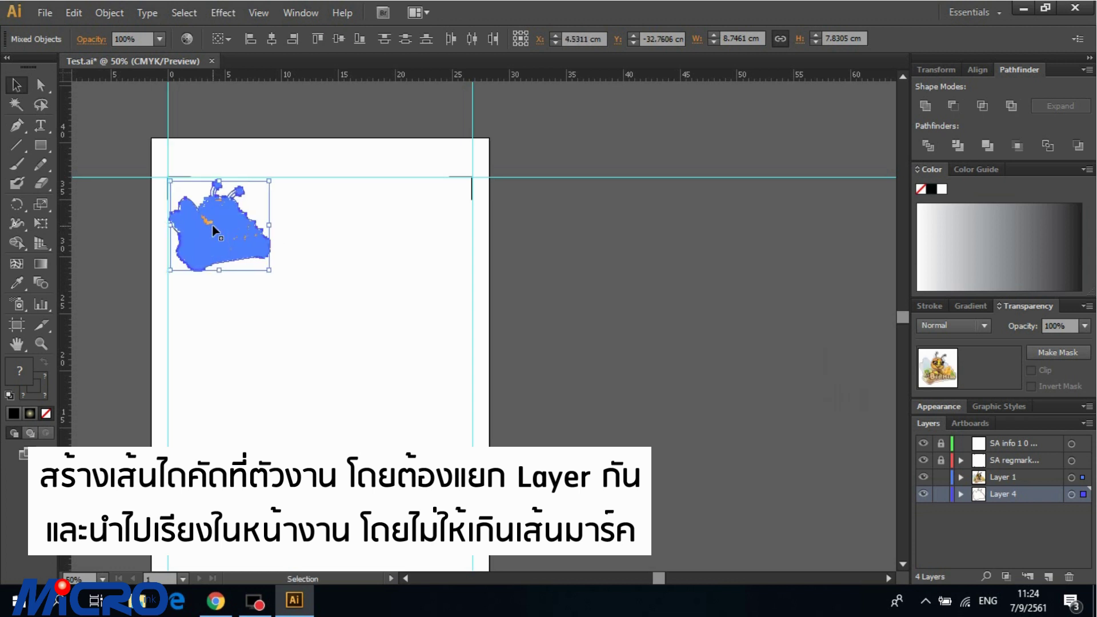
Step: Duplicate the sticker to the right and repeat to build a row of three
left_click_drag(214, 230, 423, 319)
key("ctrl+a")
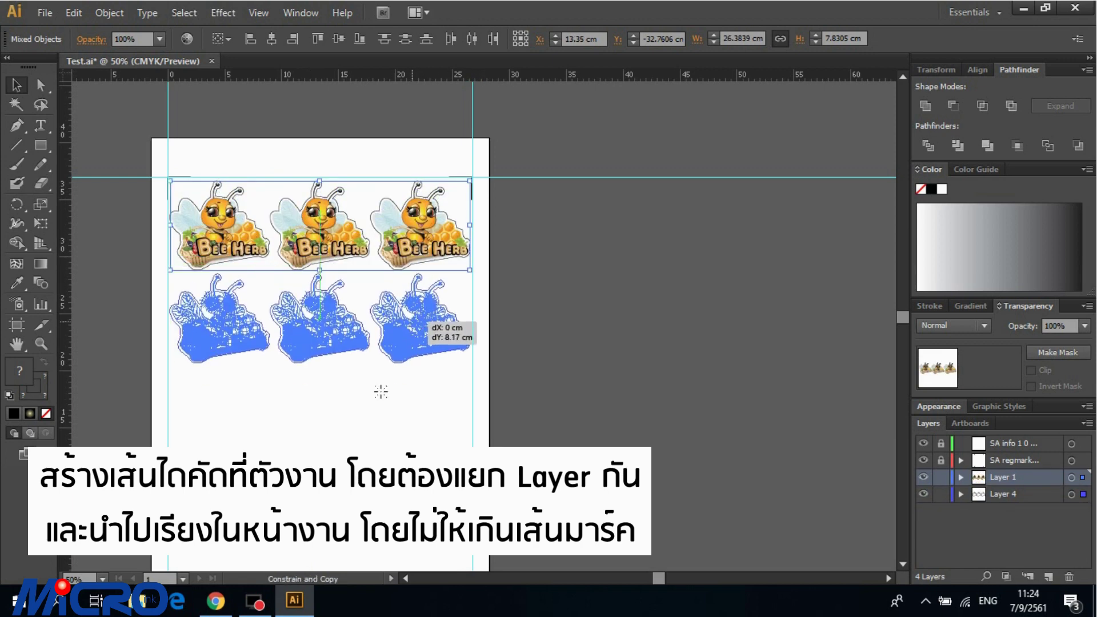
left_click_drag(381, 392, 380, 392)
scroll(392, 375, "down", 5)
Step: Copy a bee sticker and enlarge it to fill the lower part of the page
left_click(318, 232)
left_click_drag(314, 165, 320, 394)
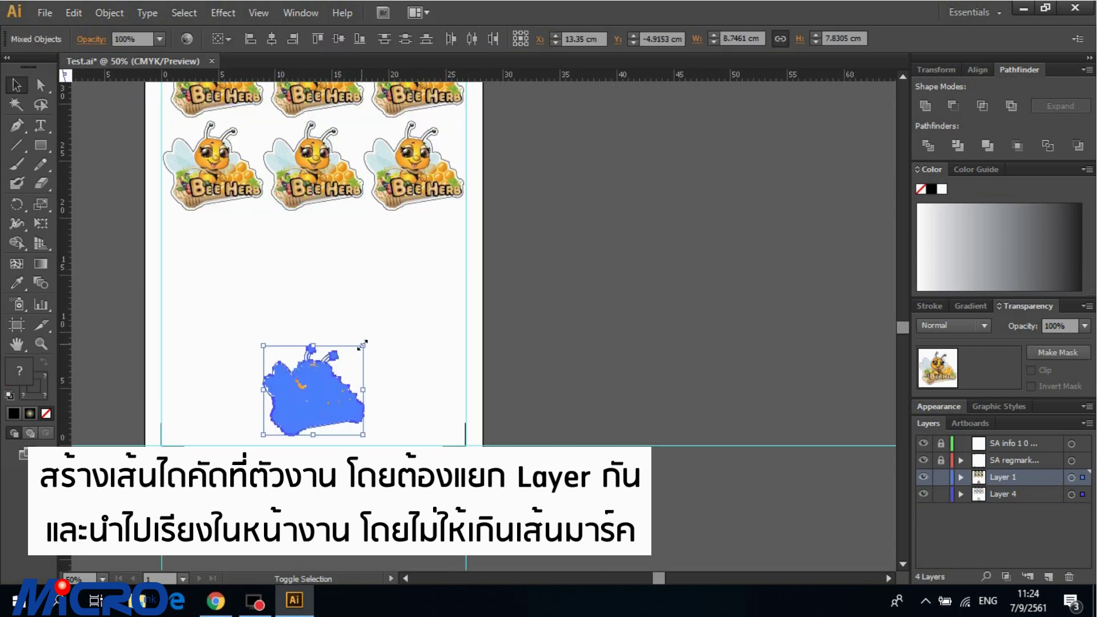
left_click_drag(362, 344, 442, 210)
scroll(443, 210, "up", 2)
left_click_drag(496, 304, 278, 274)
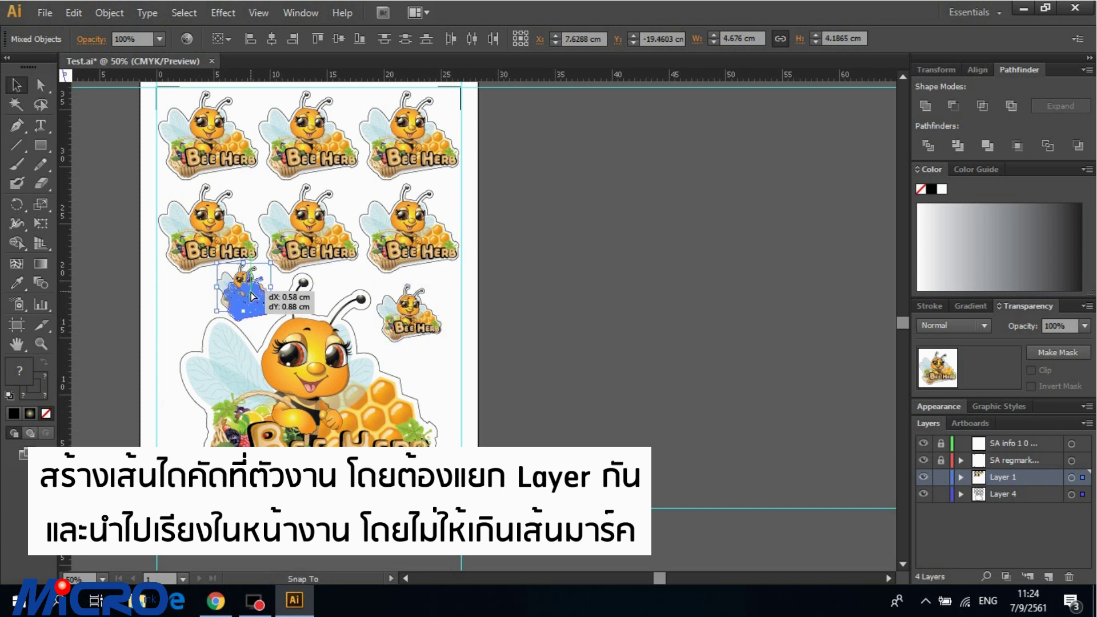
left_click(538, 340)
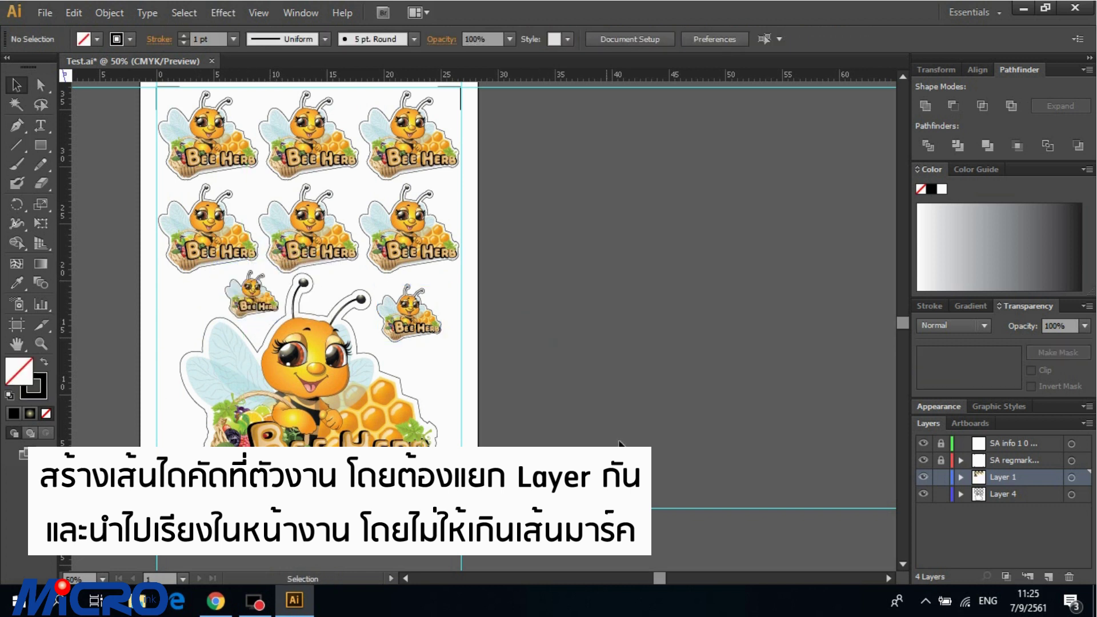
Step: Toggle the artwork layer's visibility on and off to check the cut lines
left_click(923, 478)
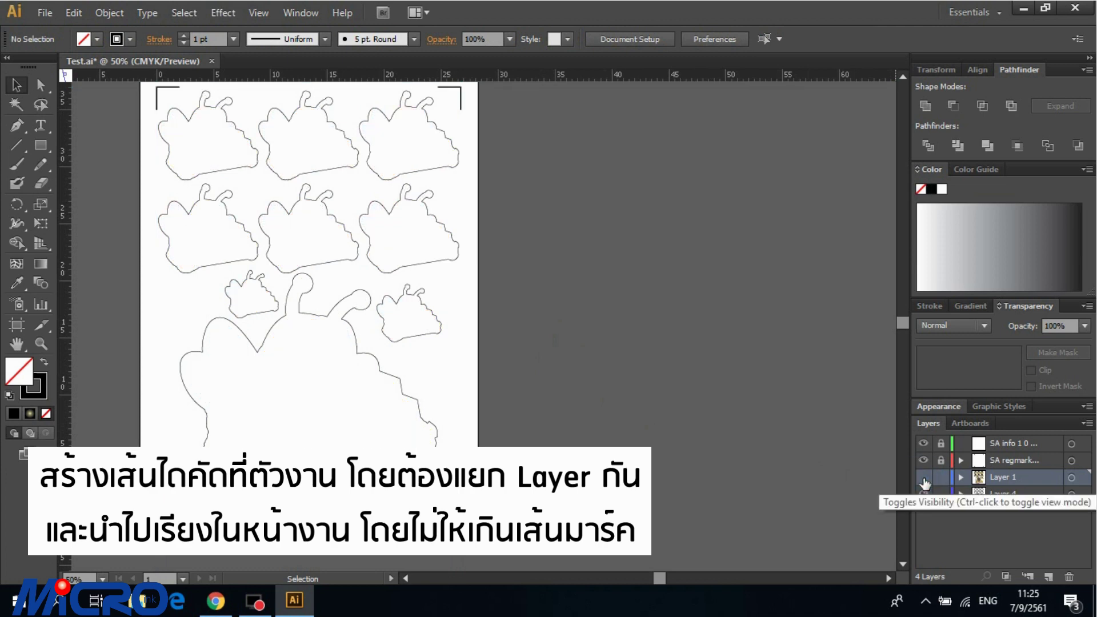
left_click(924, 479)
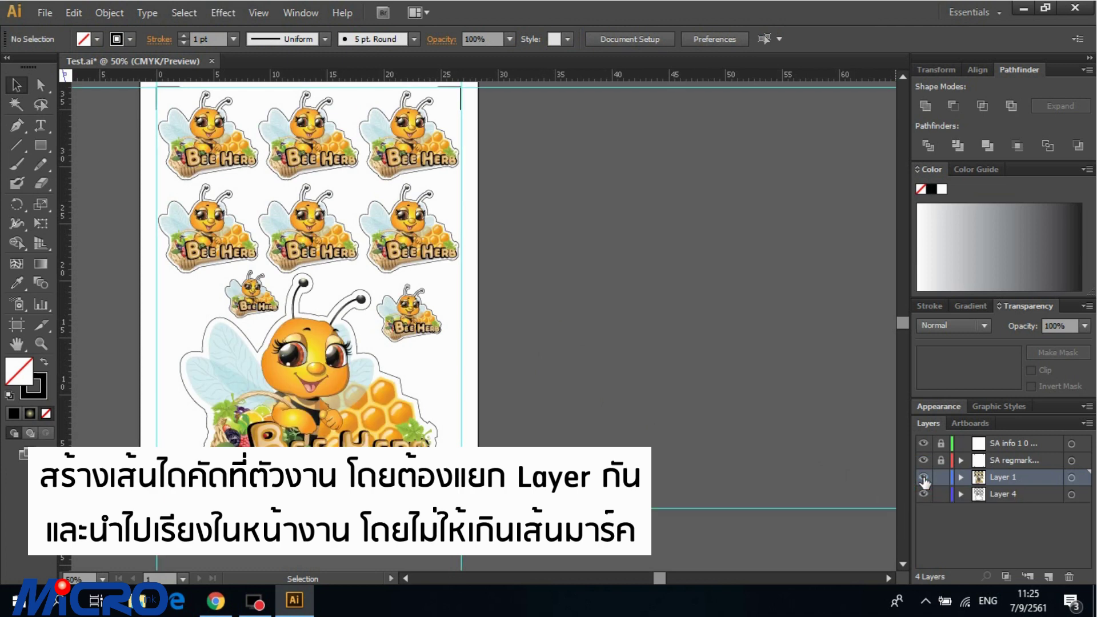
left_click(923, 479)
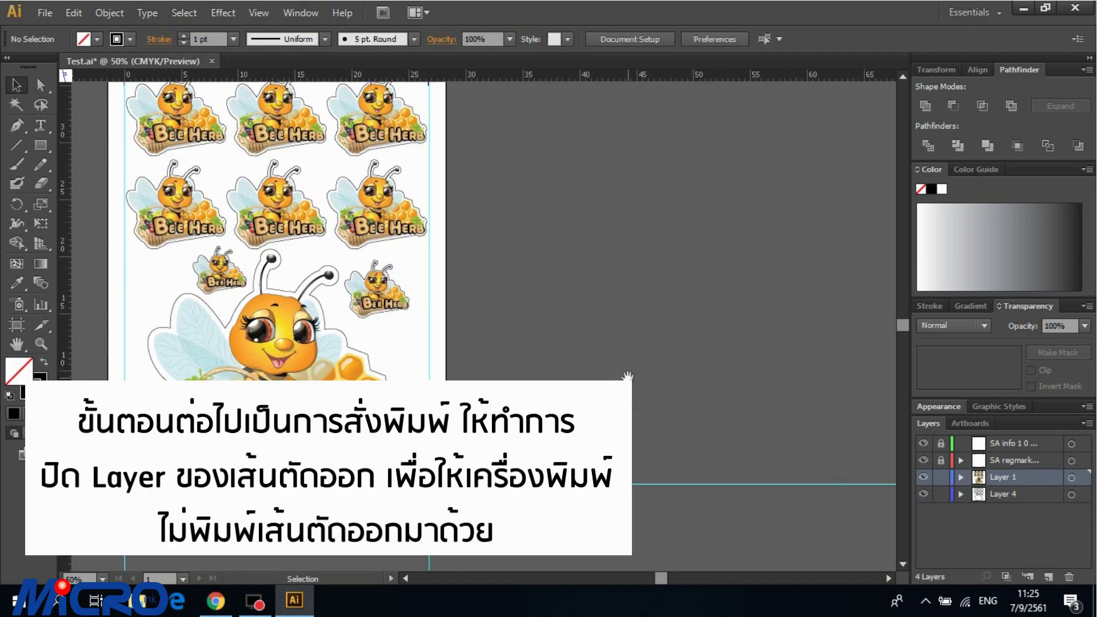
Step: Hide the cut-contour Layer 4 so it won't print and bring up Print settings
left_click_drag(558, 350, 634, 403)
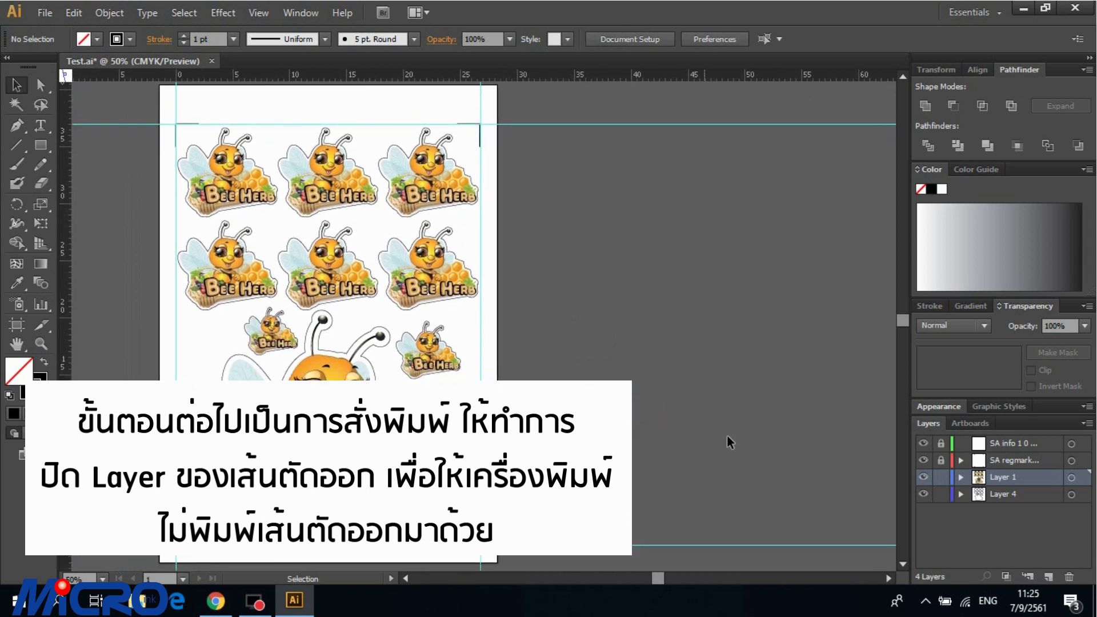
left_click(923, 494)
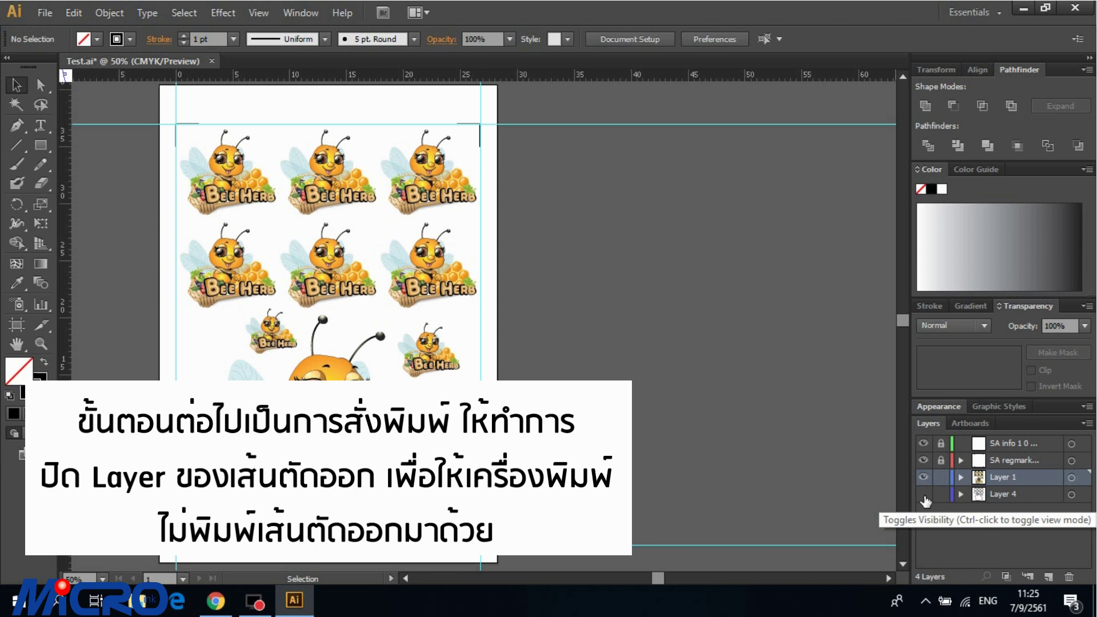
key("ctrl+p")
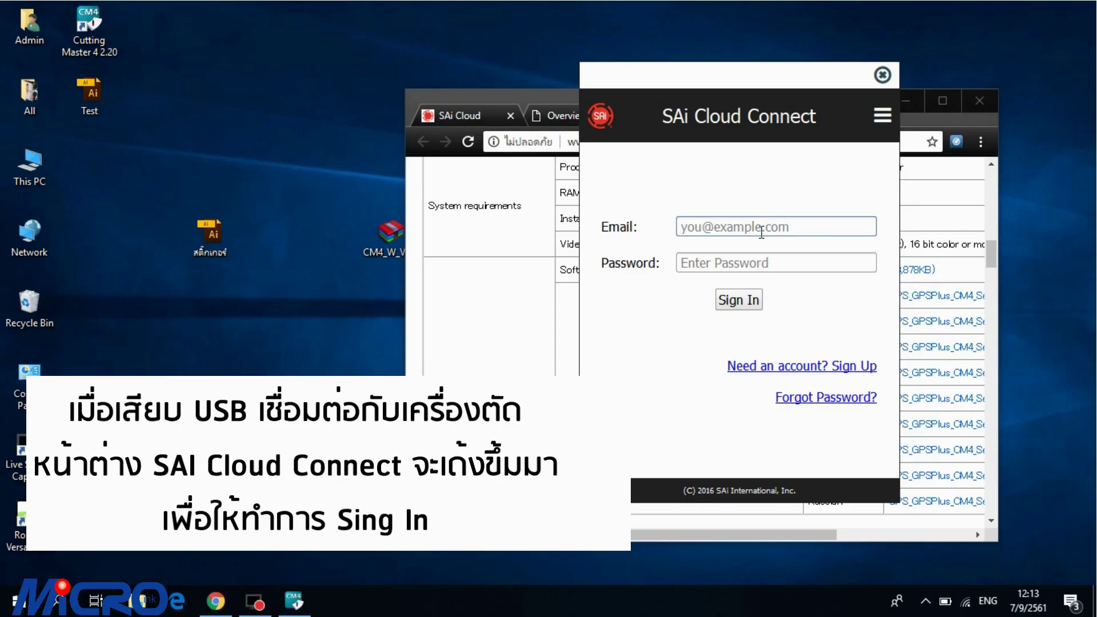
Step: Sign in to SAi Cloud Connect with the account e-mail and password, then dismiss the message
left_click(761, 231)
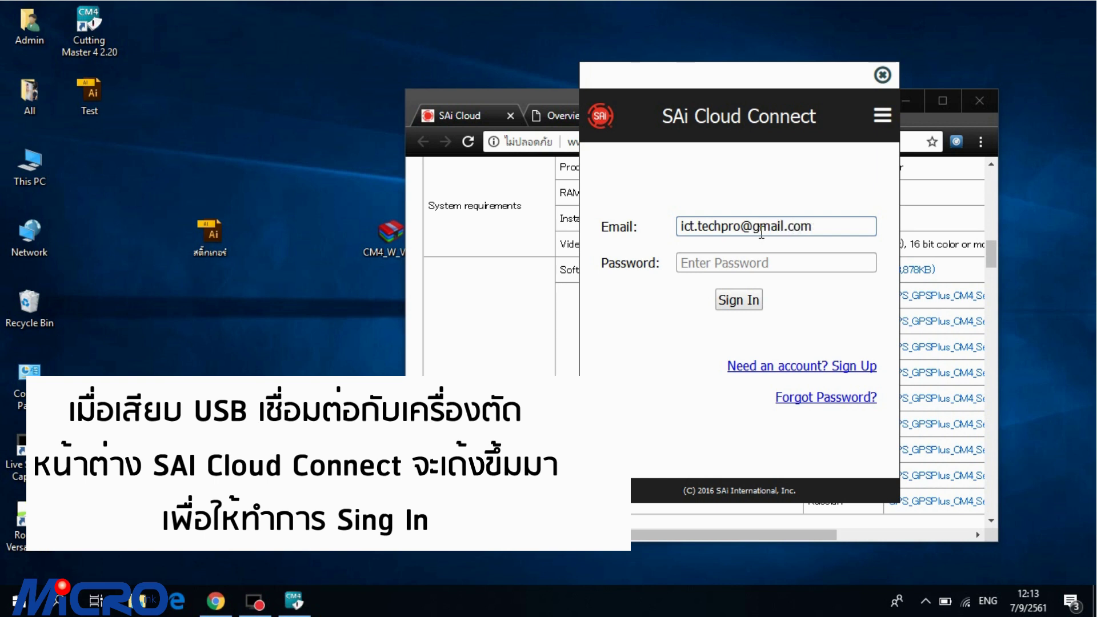
key("Tab")
type("•")
key("Return")
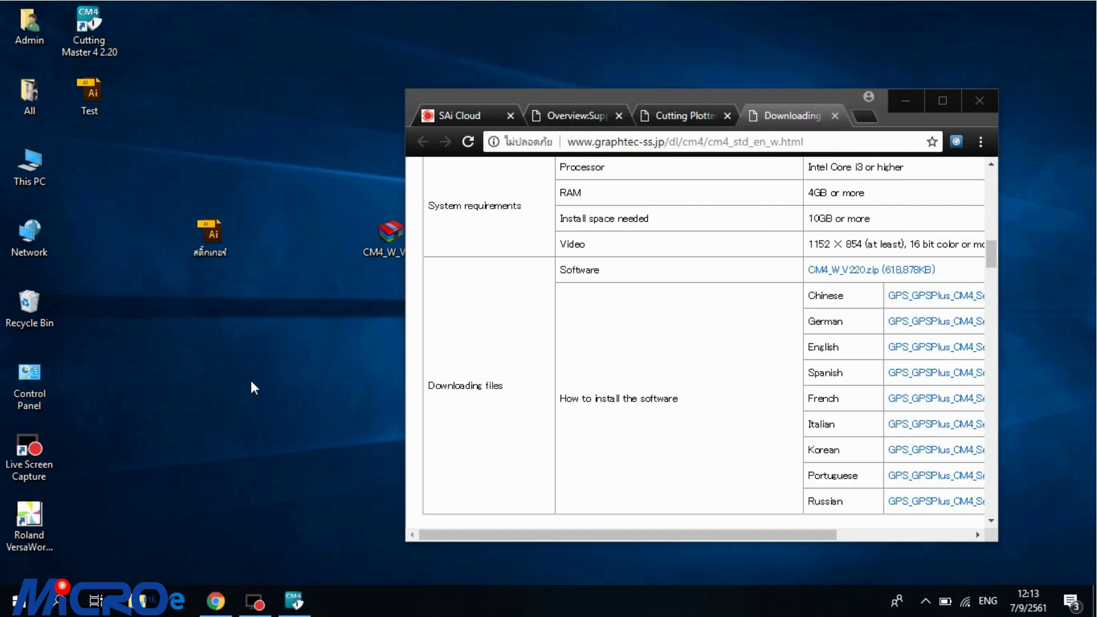
left_click(649, 357)
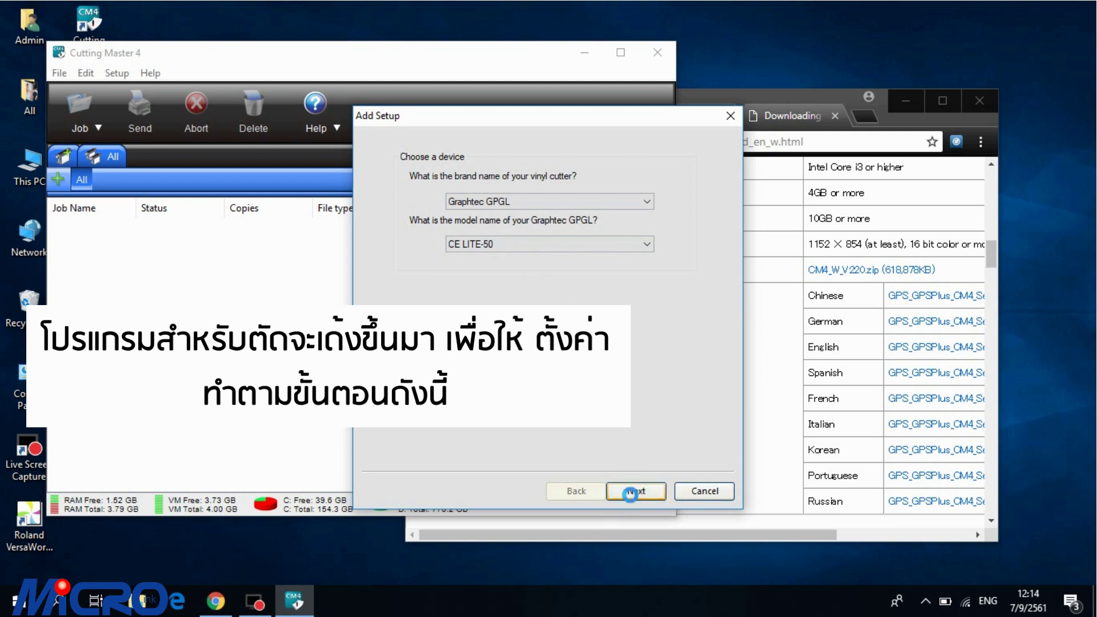
Step: Finish adding the CE LITE-50(#0) setup on Graphtec USB and send a Test Cut
left_click(630, 493)
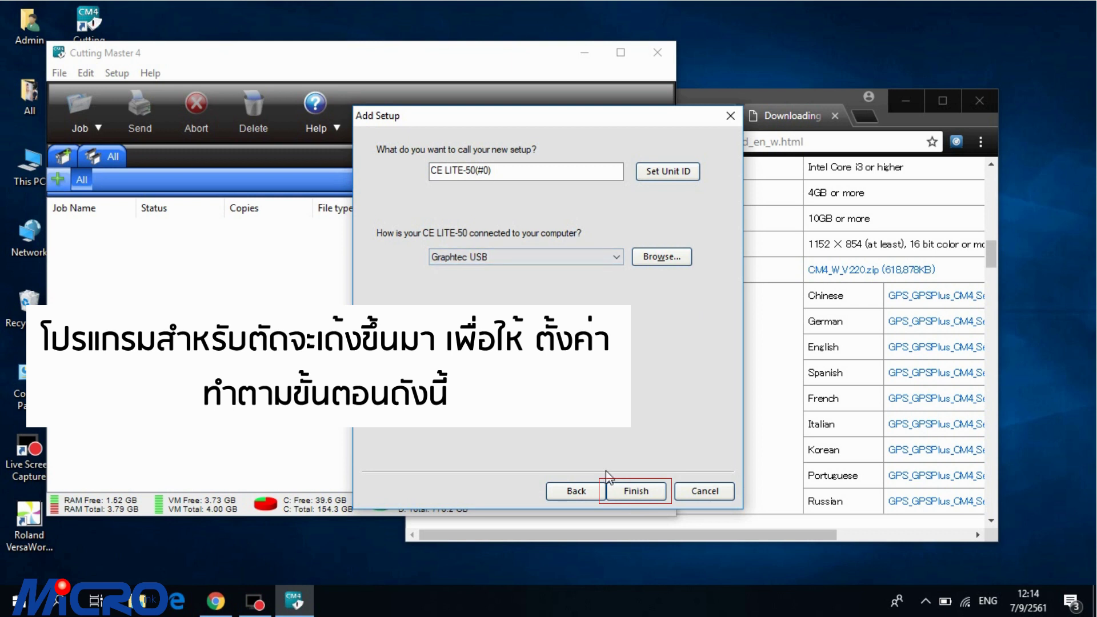
left_click(628, 497)
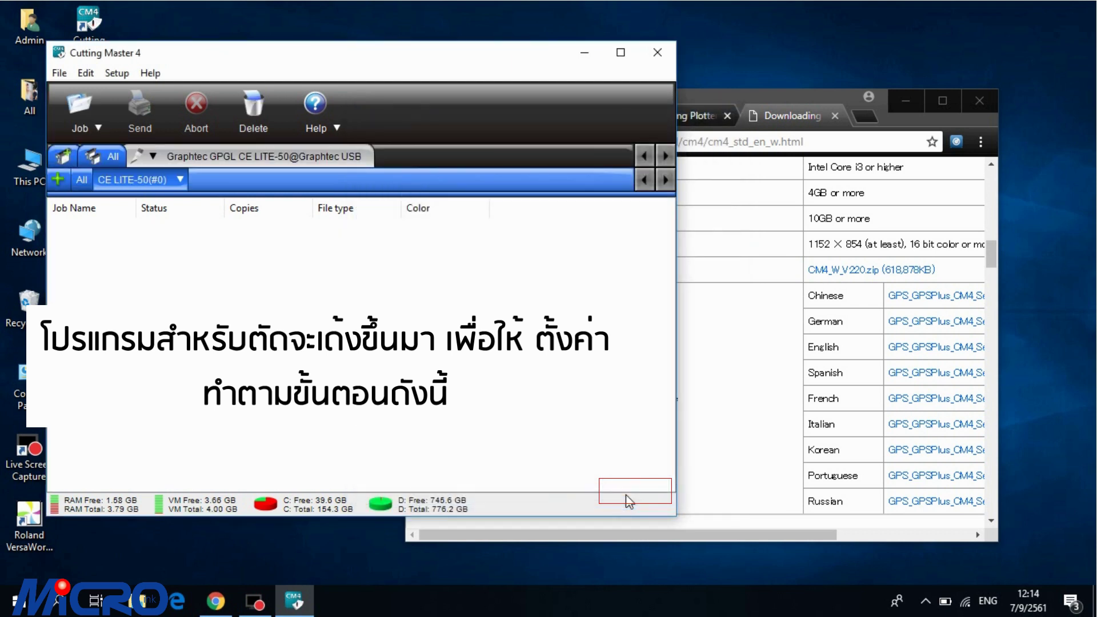
left_click(116, 179)
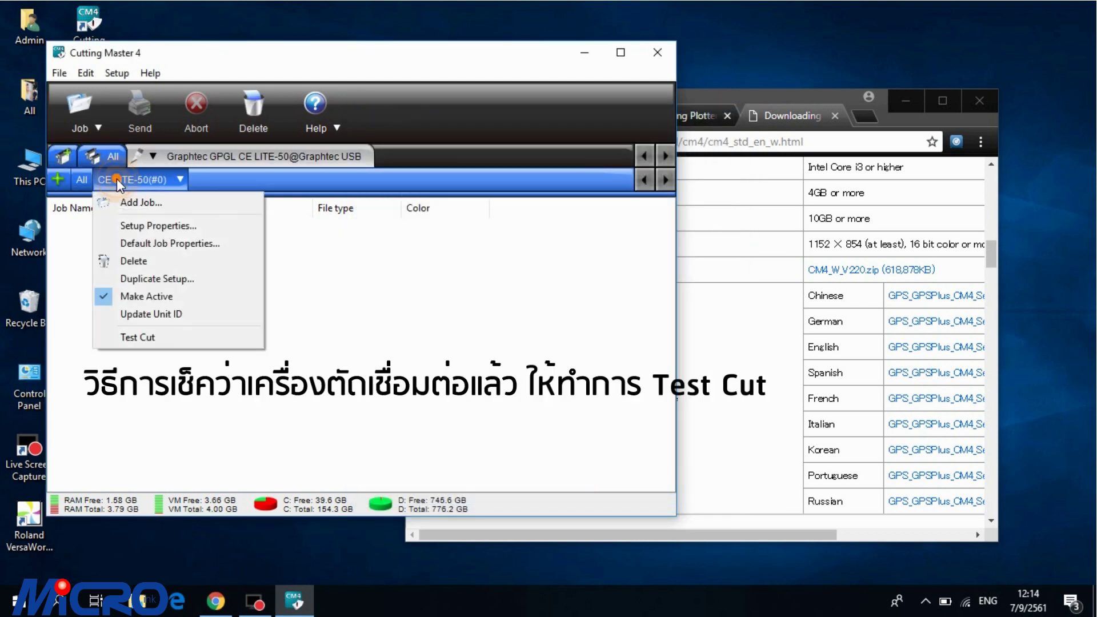
left_click(144, 337)
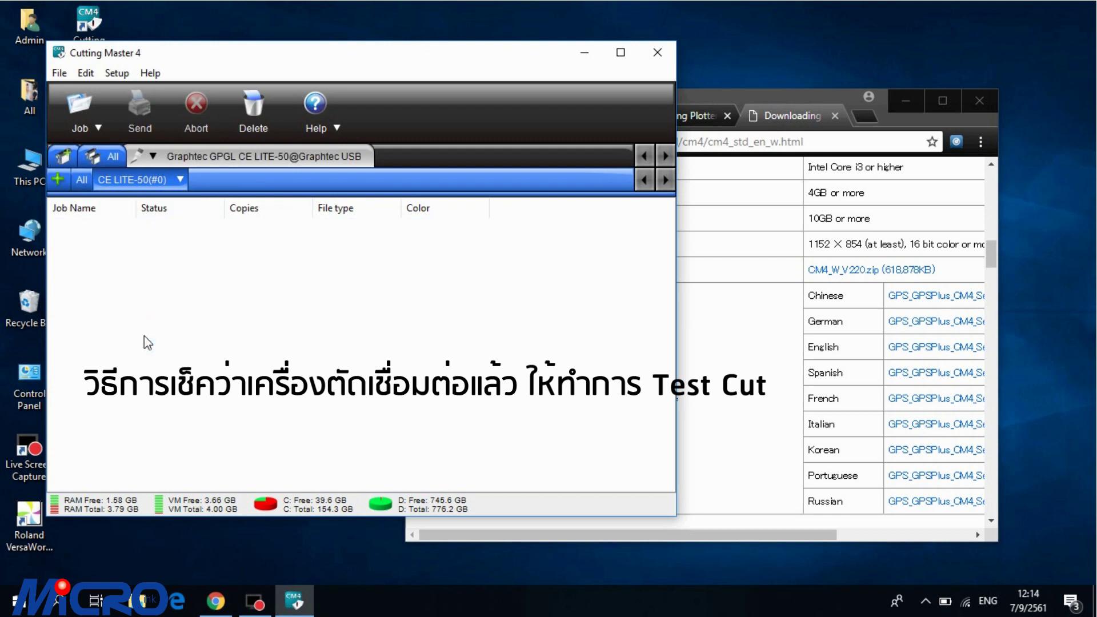